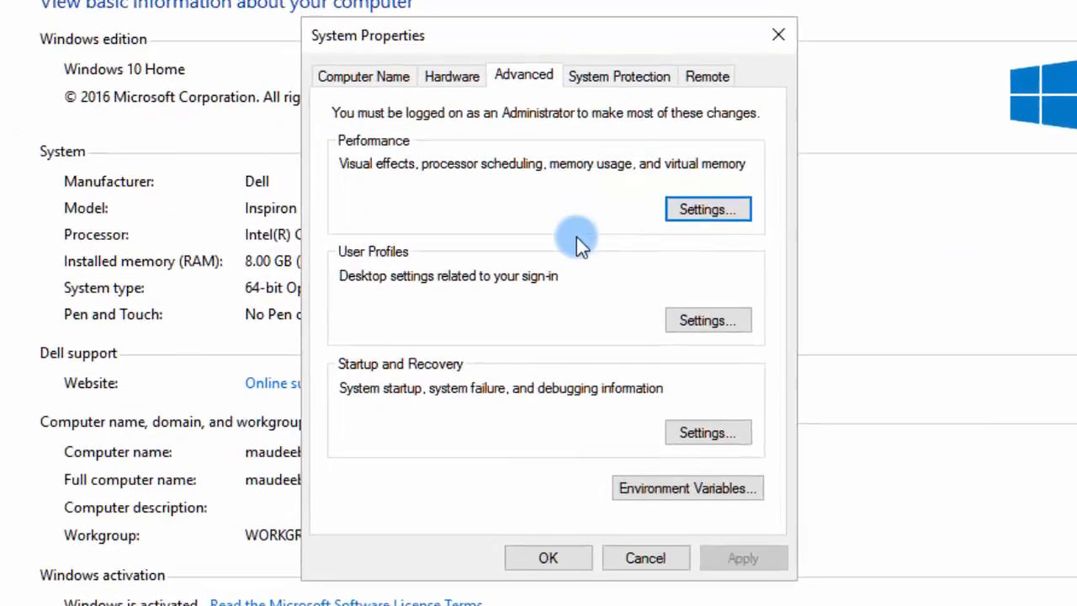
# Open the Performance settings and set the visual effects to Adjust for best performance.
pyautogui.click(720, 208)
pyautogui.moveTo(633, 33); pyautogui.dragTo(611, 10)
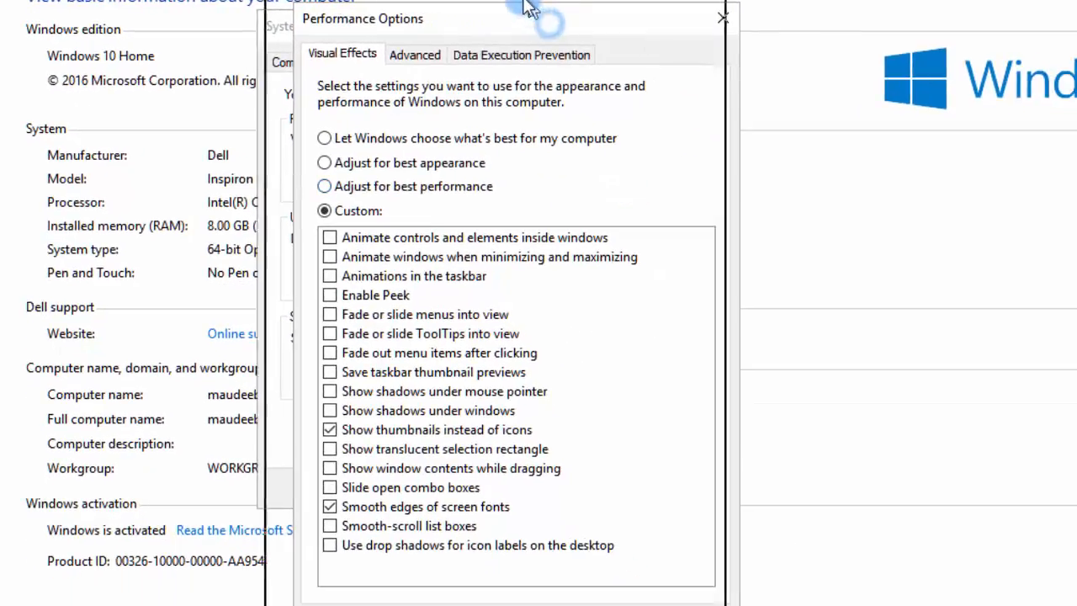
pyautogui.moveTo(527, 8); pyautogui.dragTo(504, 0)
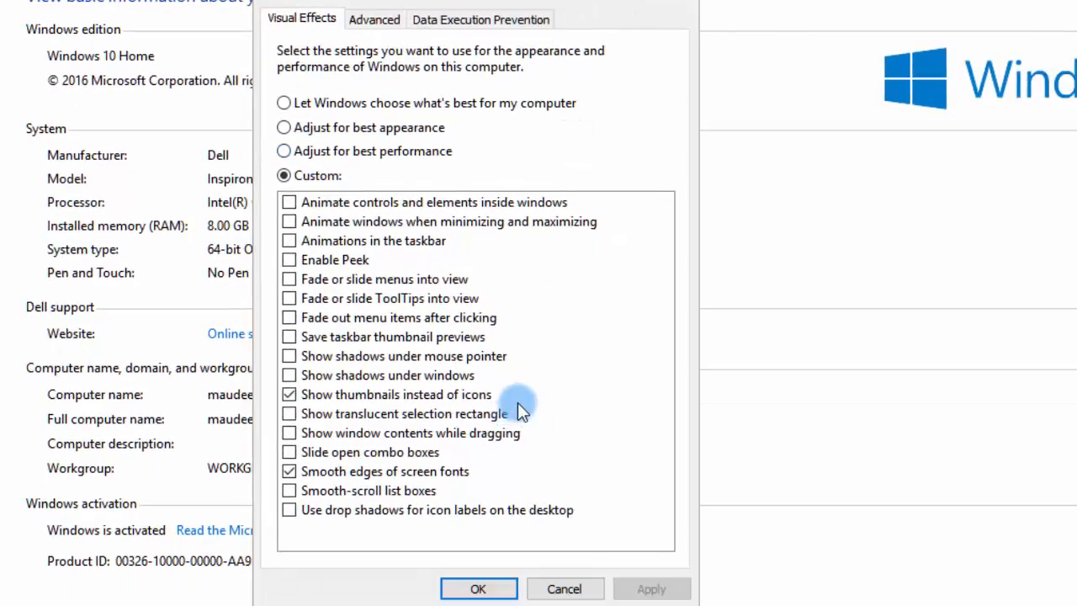
pyautogui.click(286, 108)
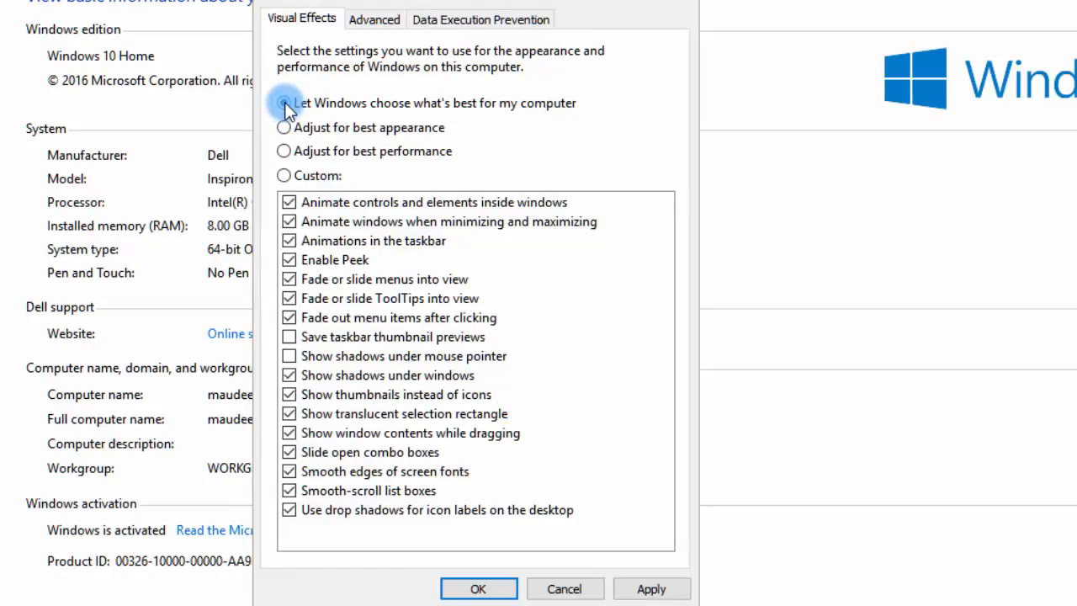
pyautogui.click(283, 151)
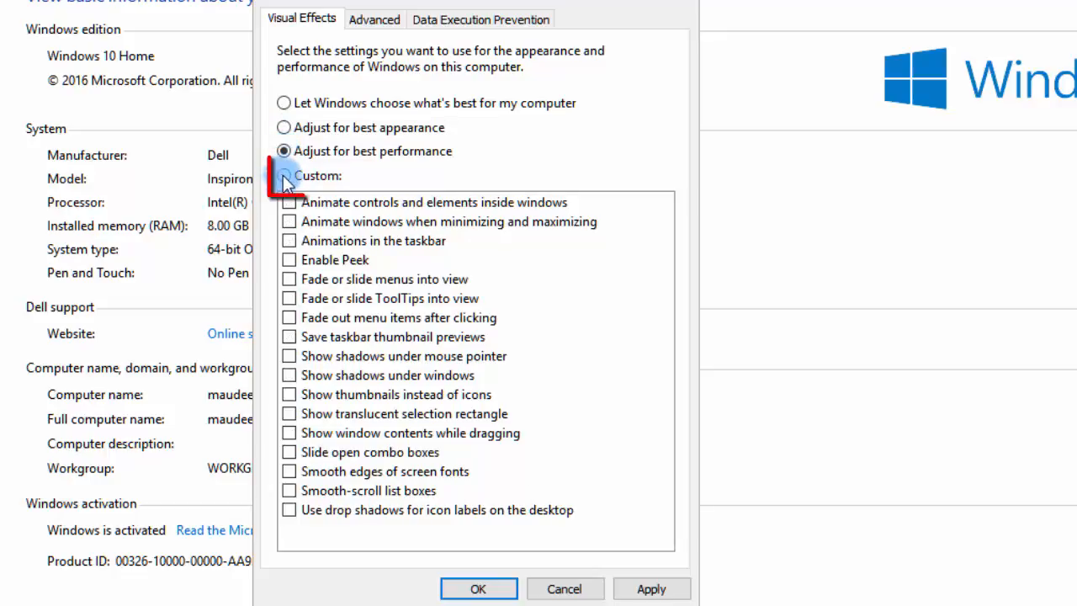
# Switch to Custom visual effects, enable thumbnails instead of icons and smooth edges of screen fonts, and accept the changes in both dialogs.
pyautogui.click(283, 175)
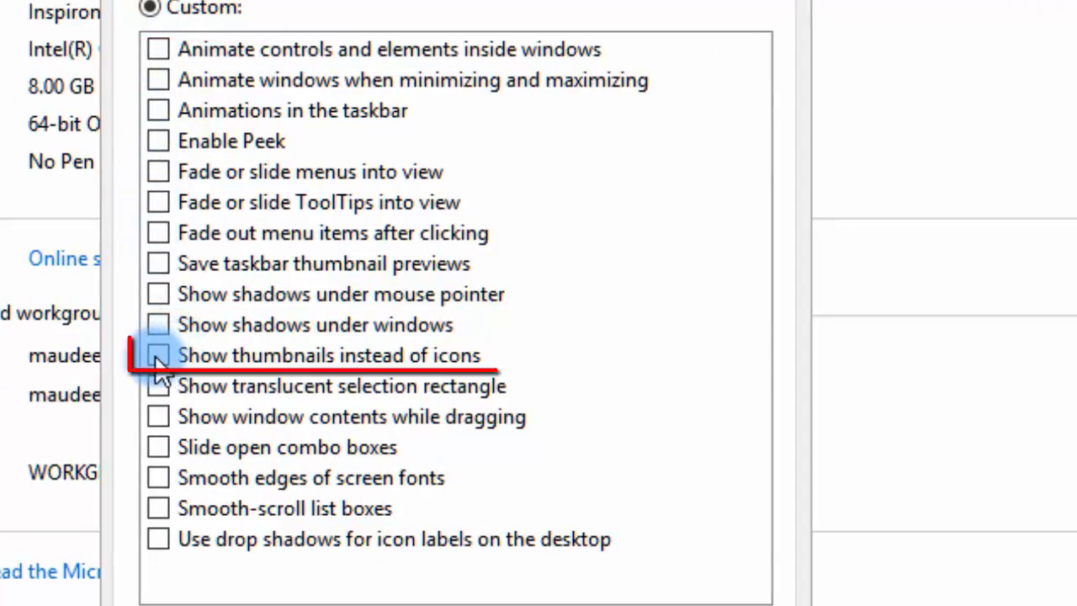
pyautogui.click(156, 356)
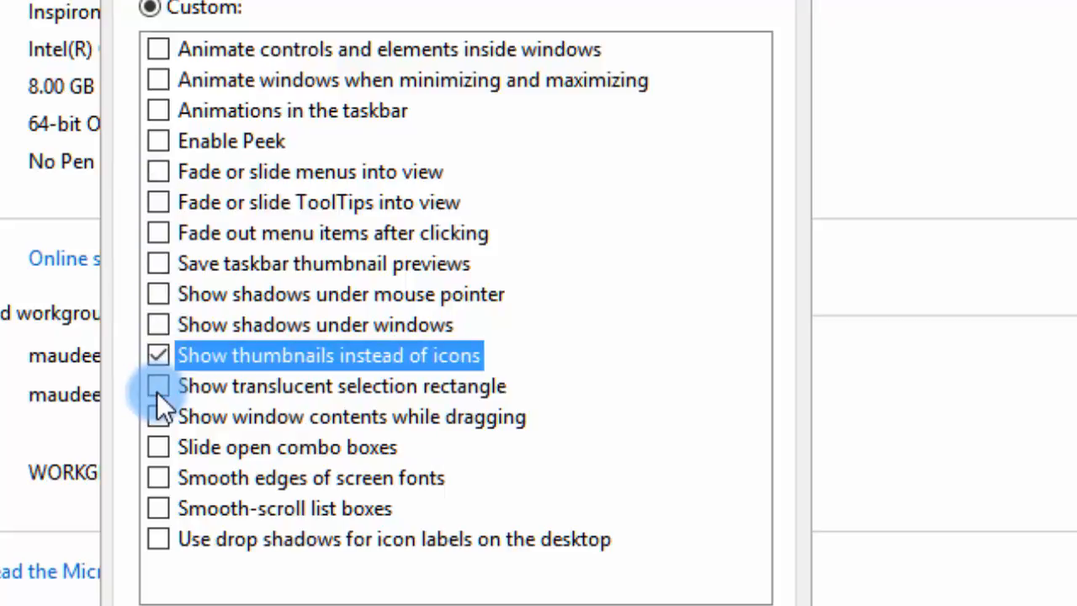
pyautogui.click(159, 478)
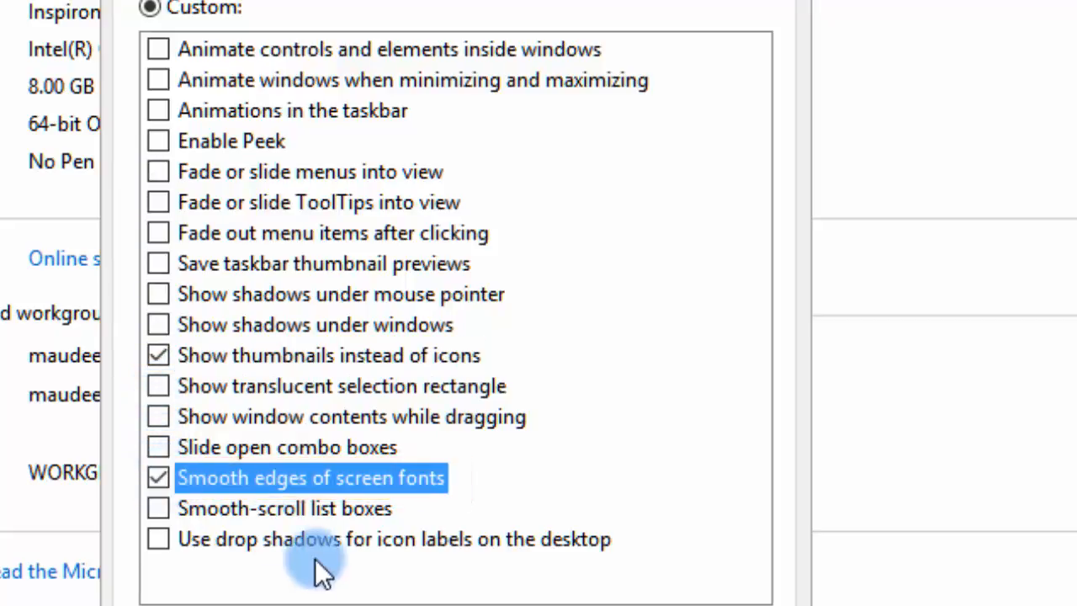
pyautogui.click(504, 550)
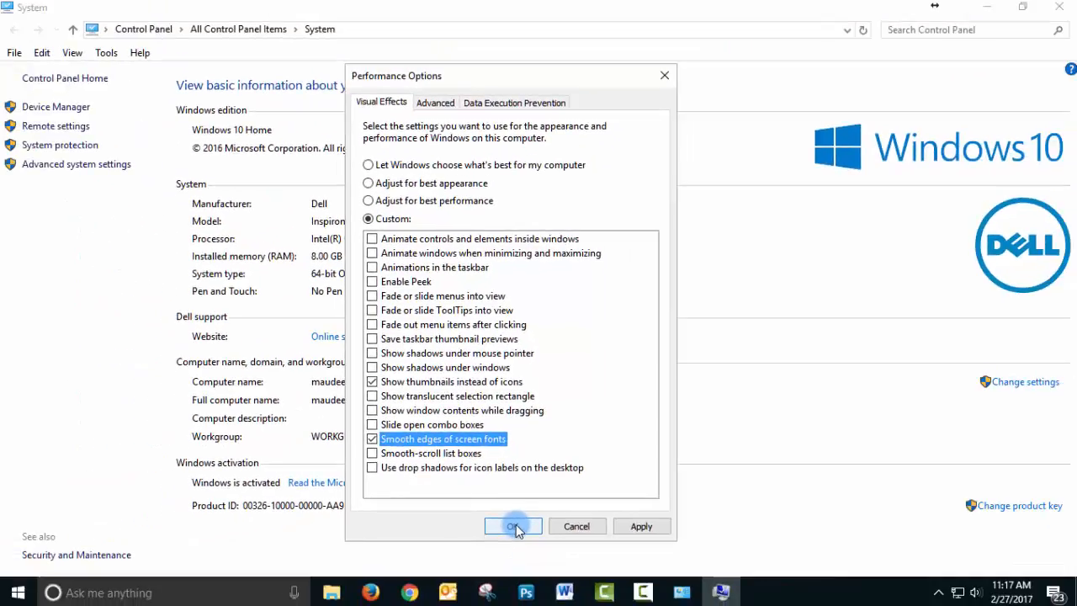
pyautogui.click(515, 527)
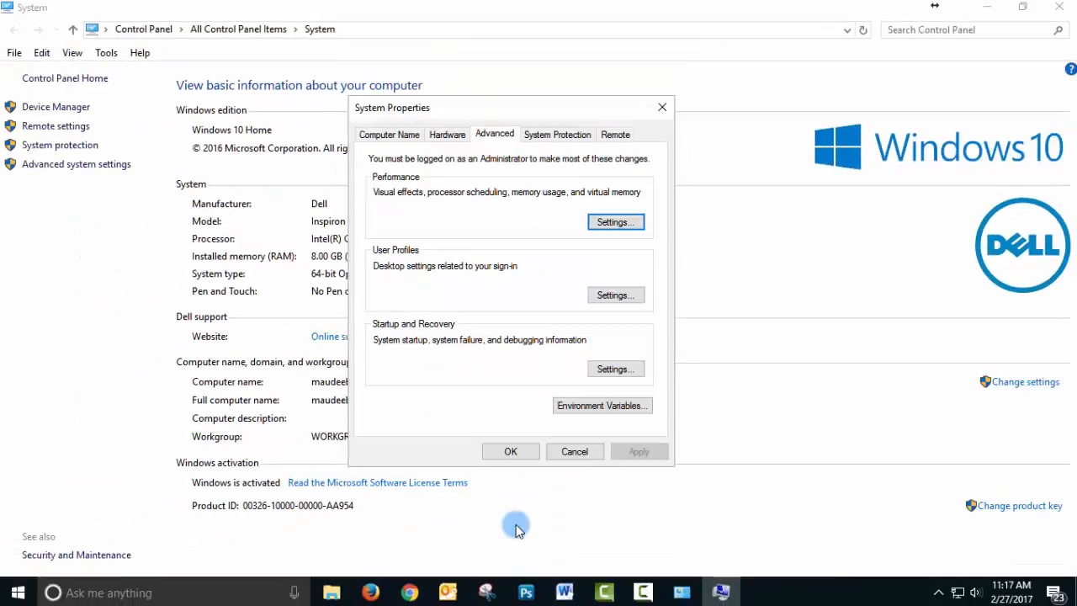
pyautogui.click(510, 453)
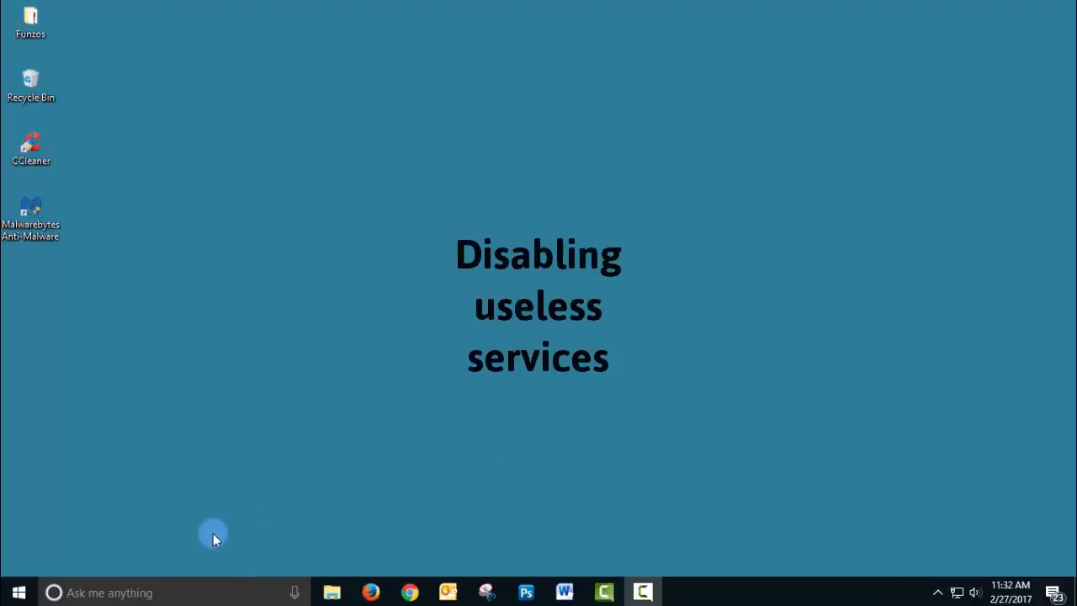
# Search Windows for msconfig and open System Configuration.
pyautogui.click(136, 585)
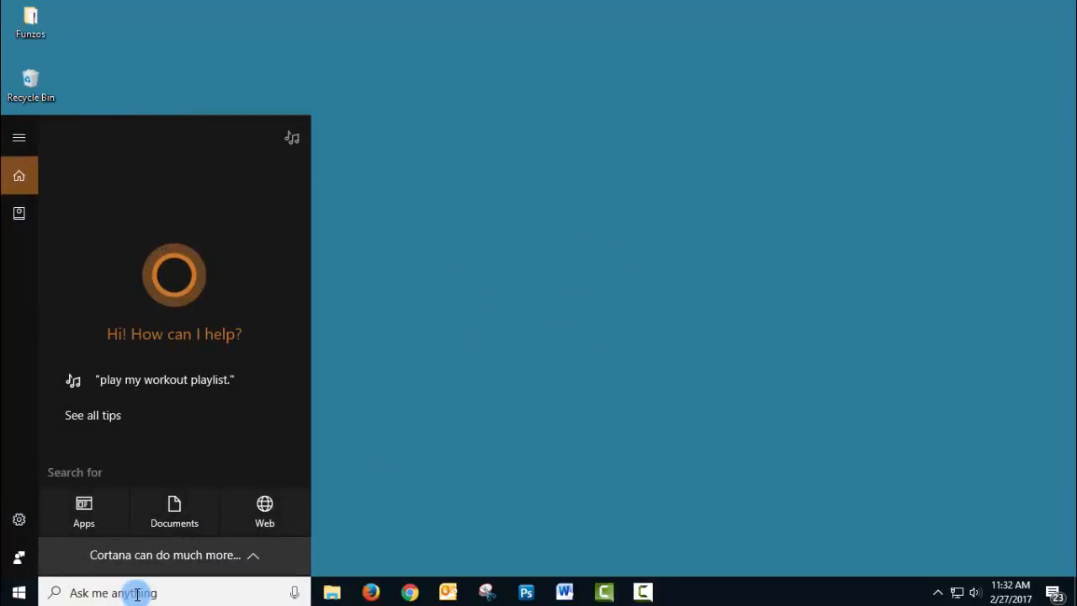
pyautogui.write('ms')
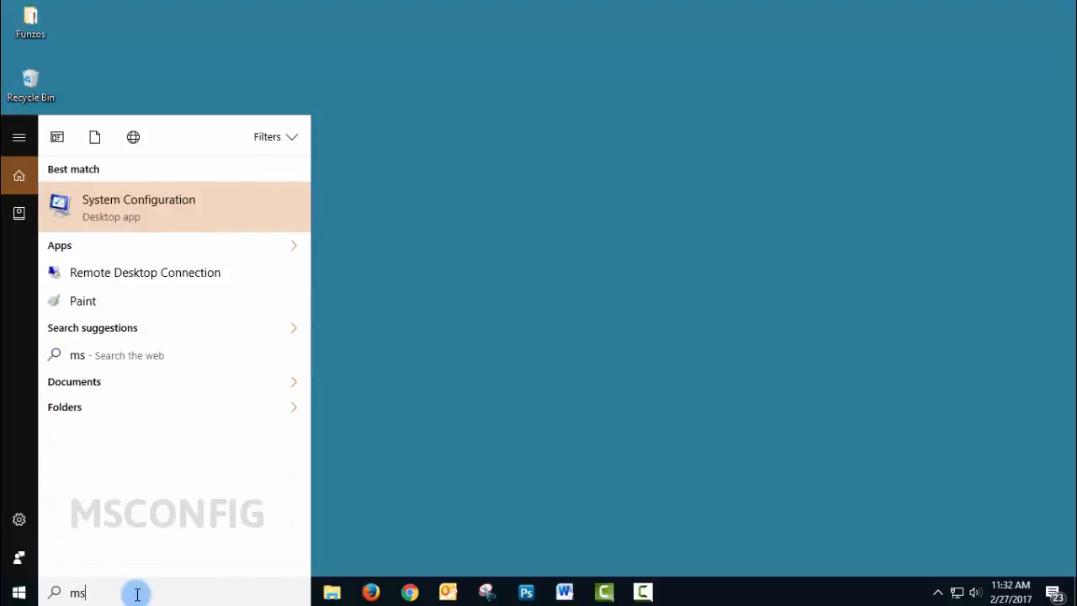
pyautogui.write('con')
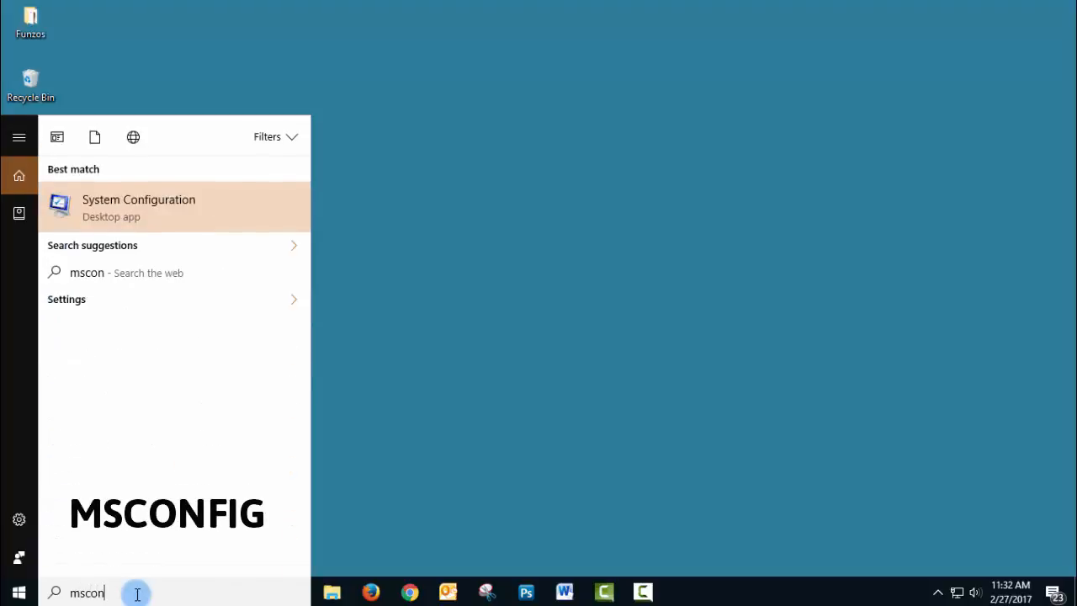
pyautogui.write('fi')
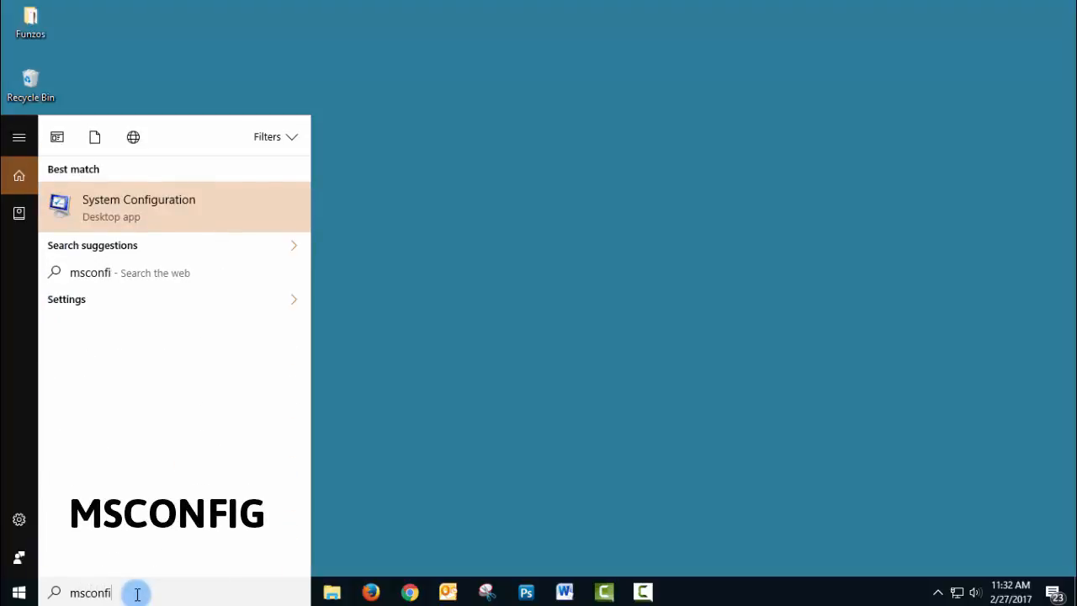
pyautogui.write('g')
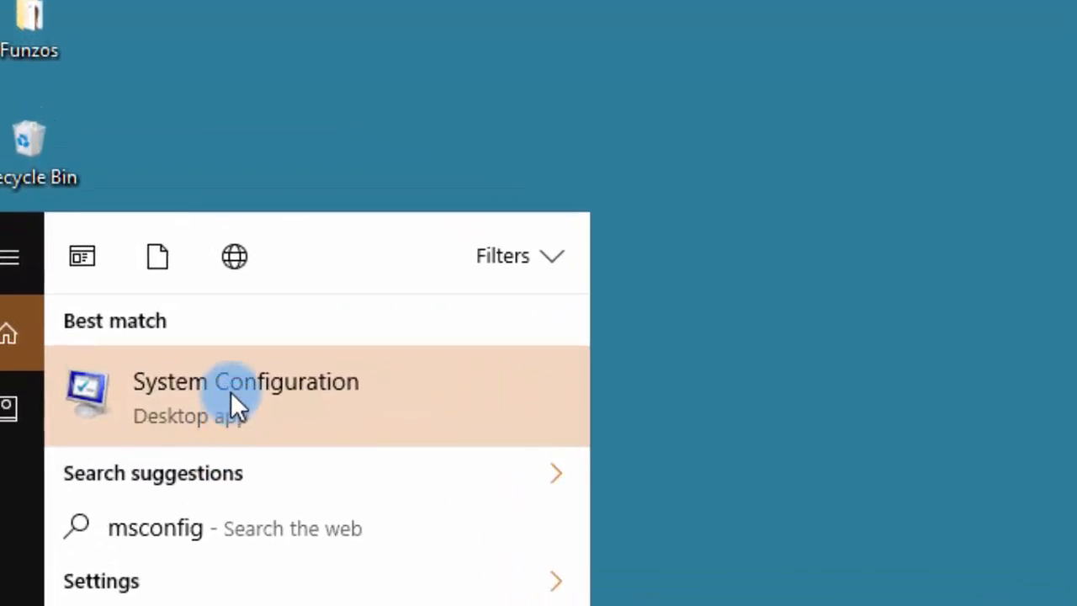
pyautogui.click(232, 393)
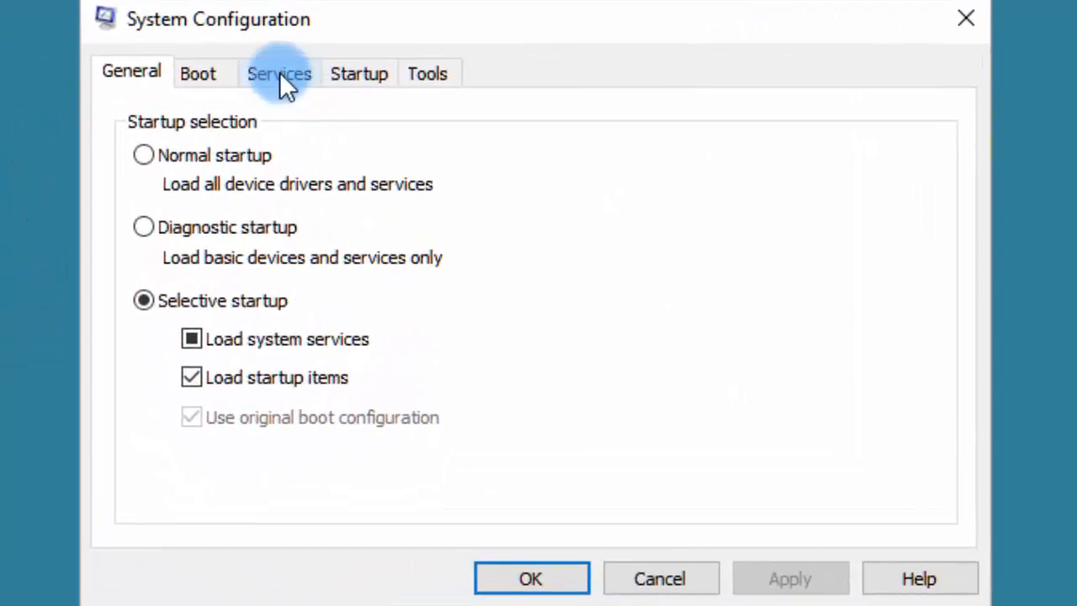
# Show the list of services in System Configuration with all Microsoft services hidden.
pyautogui.click(280, 76)
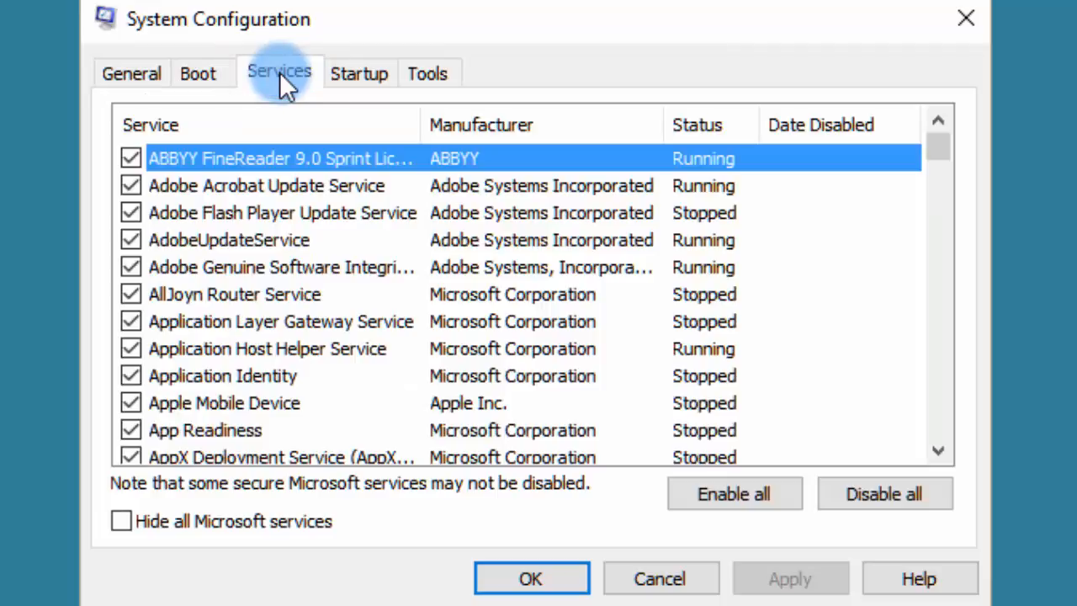
pyautogui.click(123, 522)
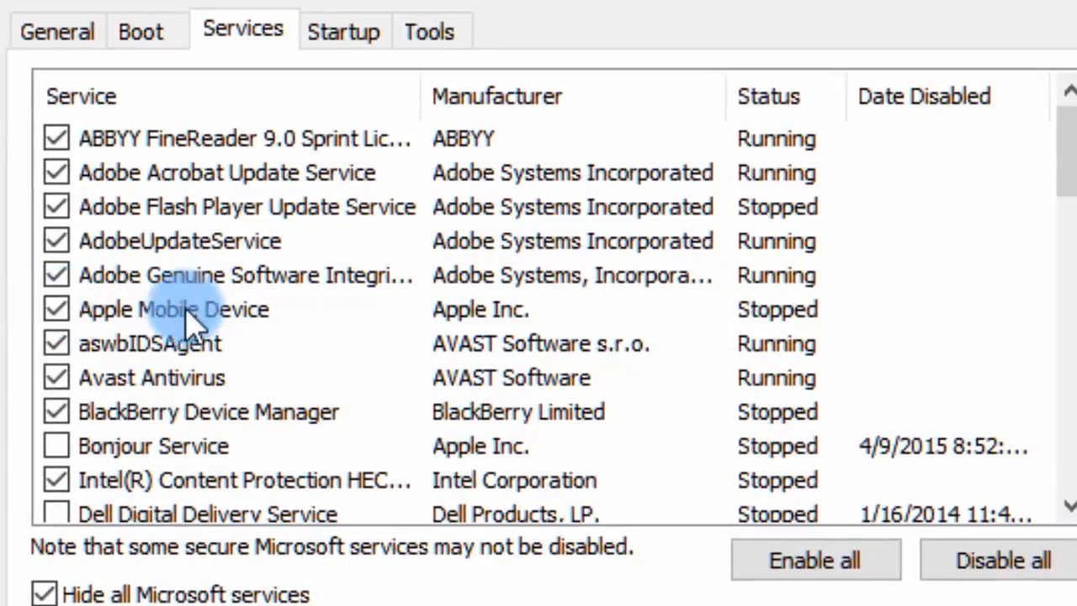
pyautogui.moveTo(1063, 132); pyautogui.dragTo(978, 118)
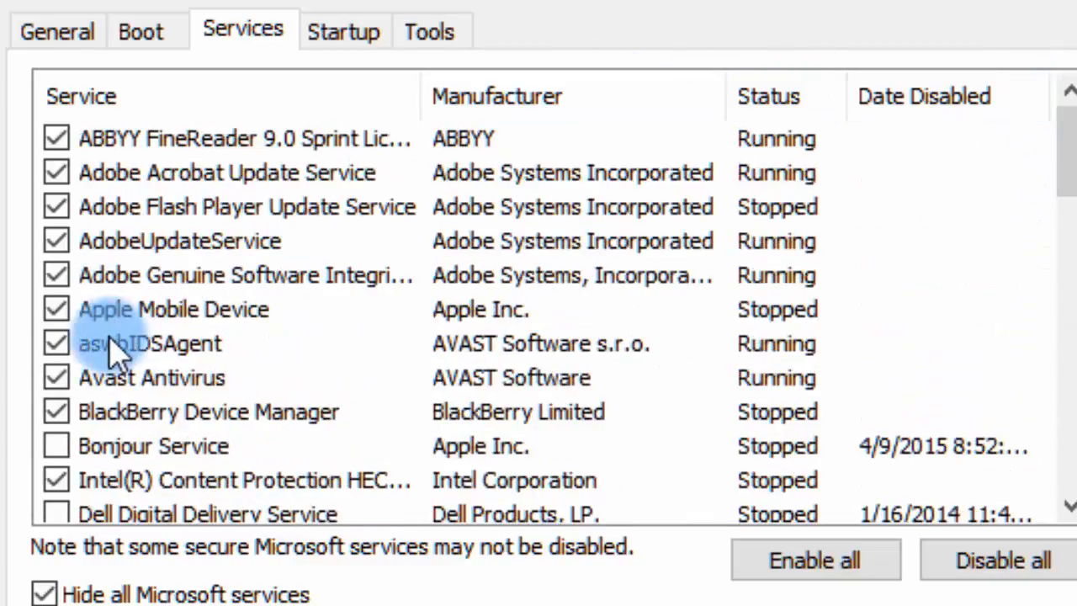
# Disable the Apple Mobile Device, BlackBerry Device Manager and Fix-It Task Manager services.
pyautogui.click(55, 310)
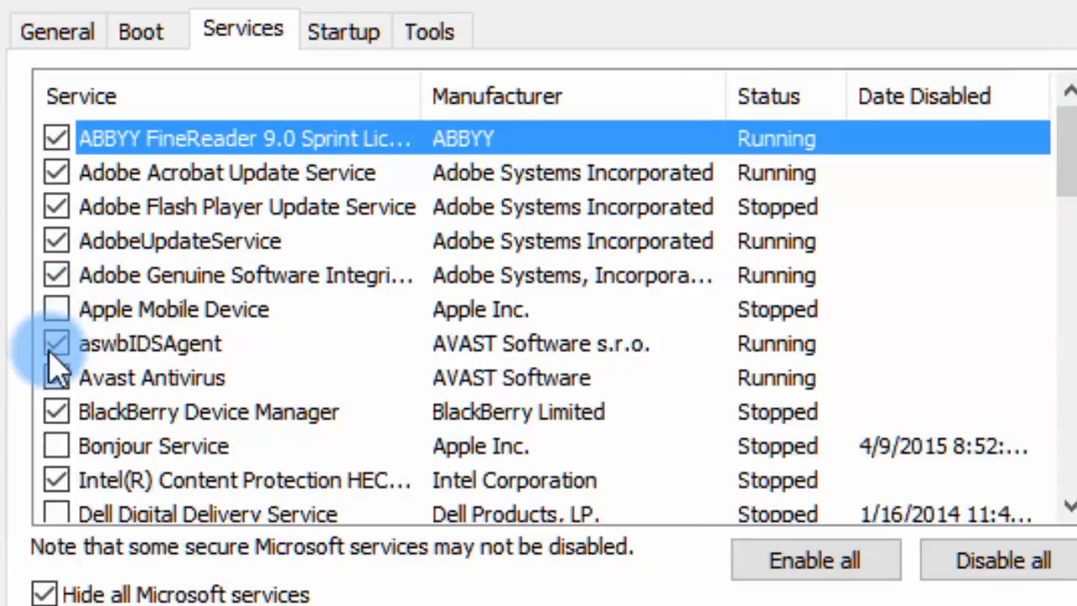
pyautogui.click(57, 415)
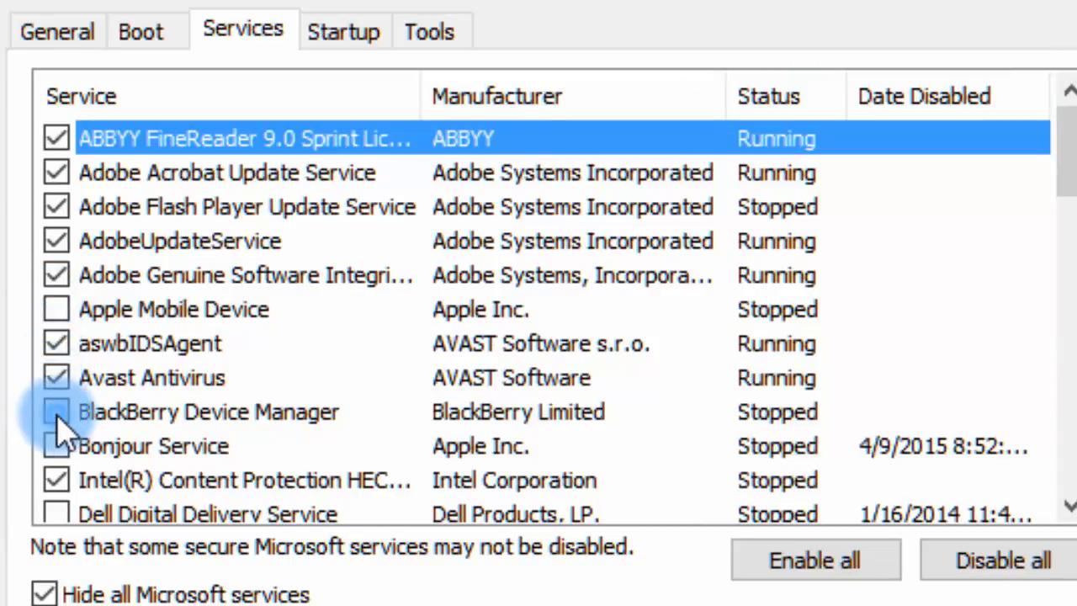
pyautogui.scroll(-1, 51, 428)
pyautogui.scroll(-1, 51, 427)
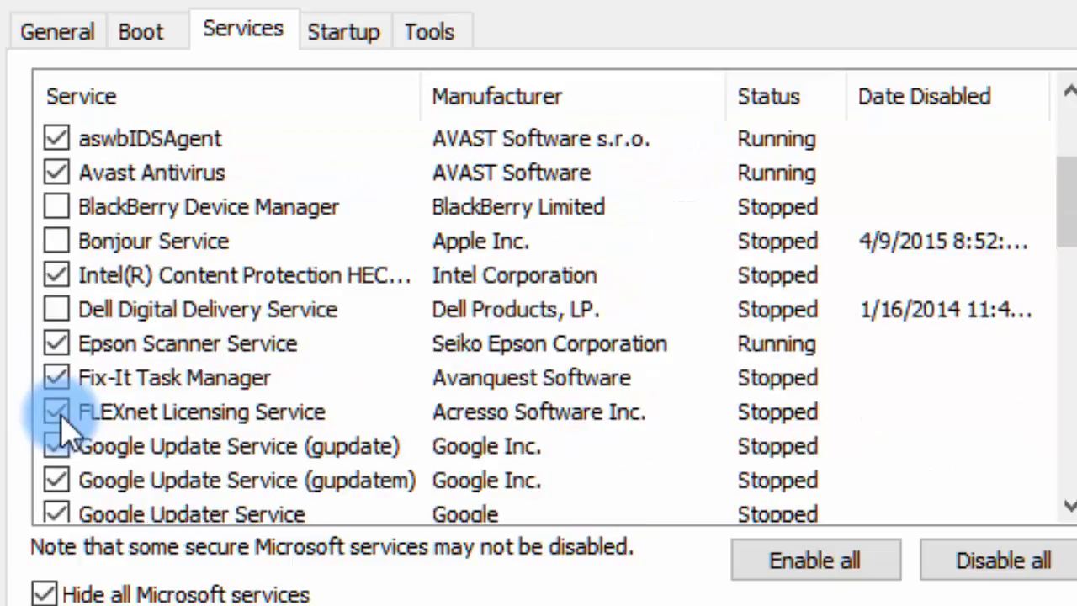
pyautogui.click(55, 378)
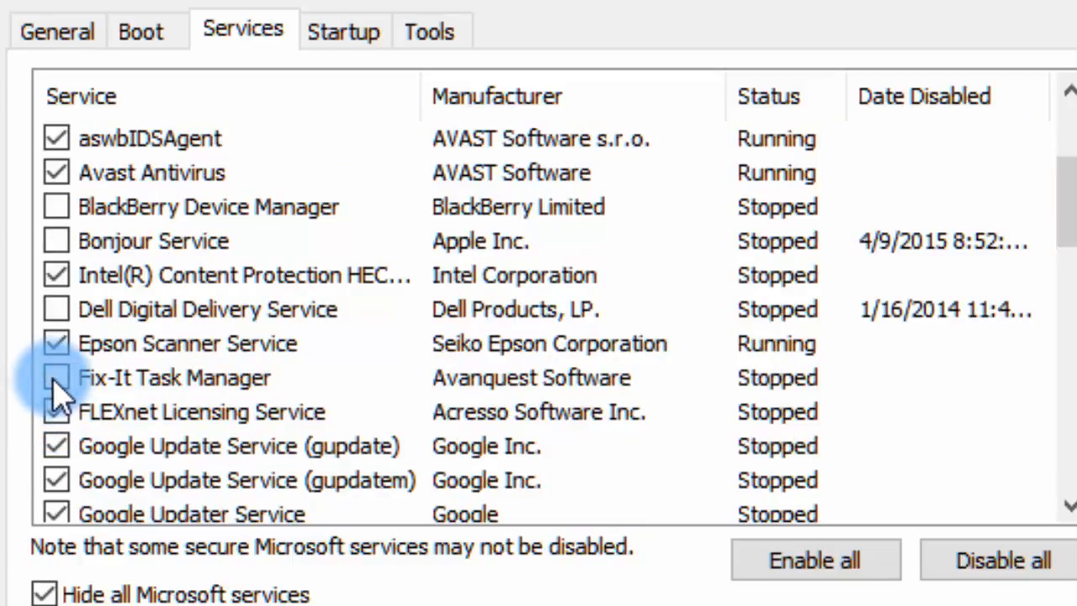
# Disable both Google Update Service entries (gupdate and gupdatem) and the Google Updater Service.
pyautogui.scroll(-1, 55, 391)
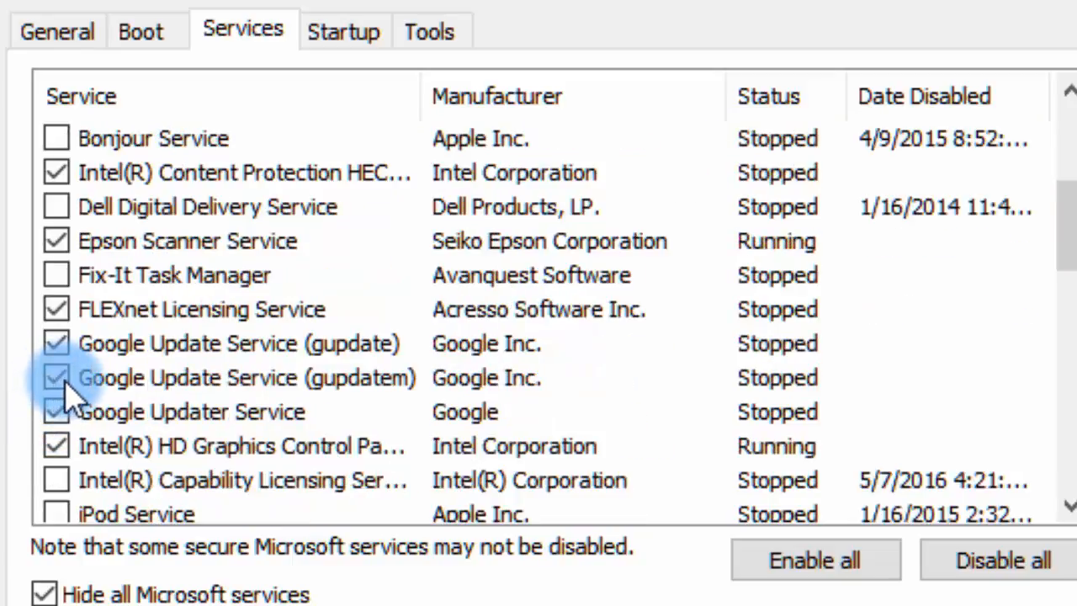
pyautogui.click(55, 343)
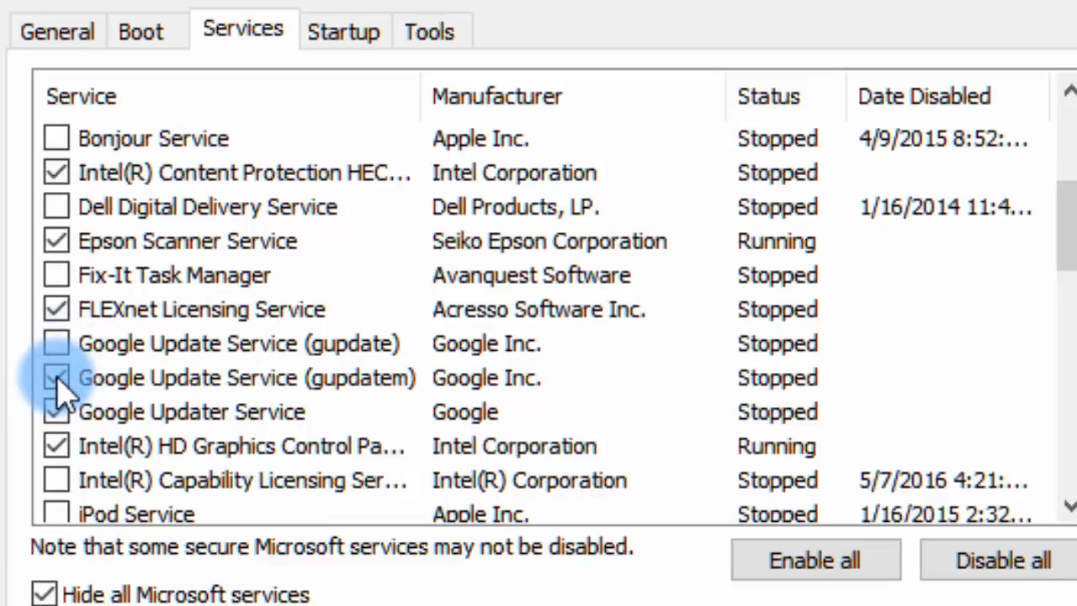
pyautogui.click(57, 380)
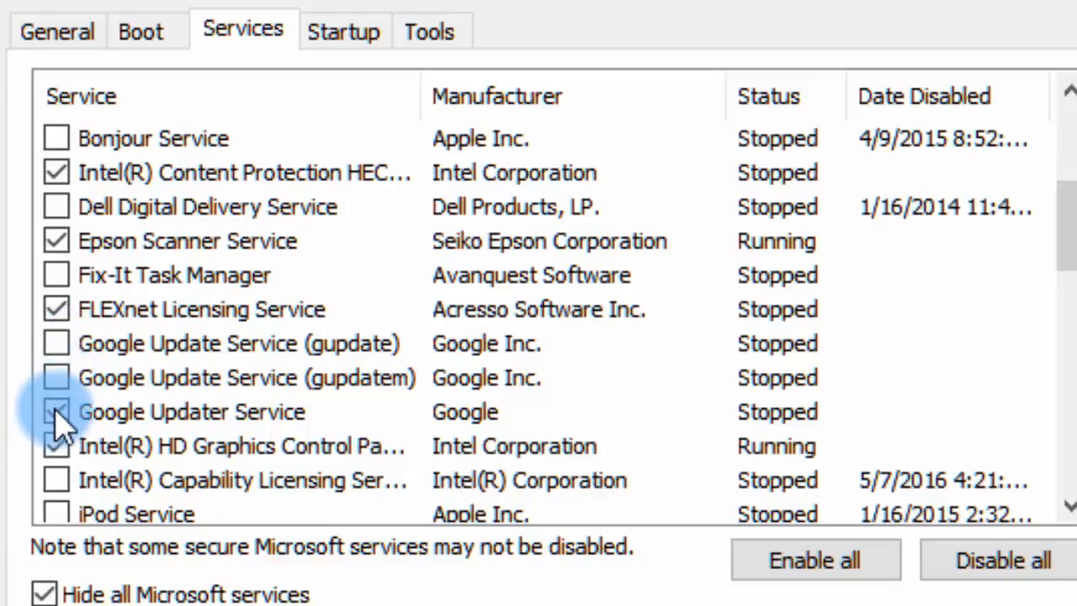
pyautogui.click(55, 411)
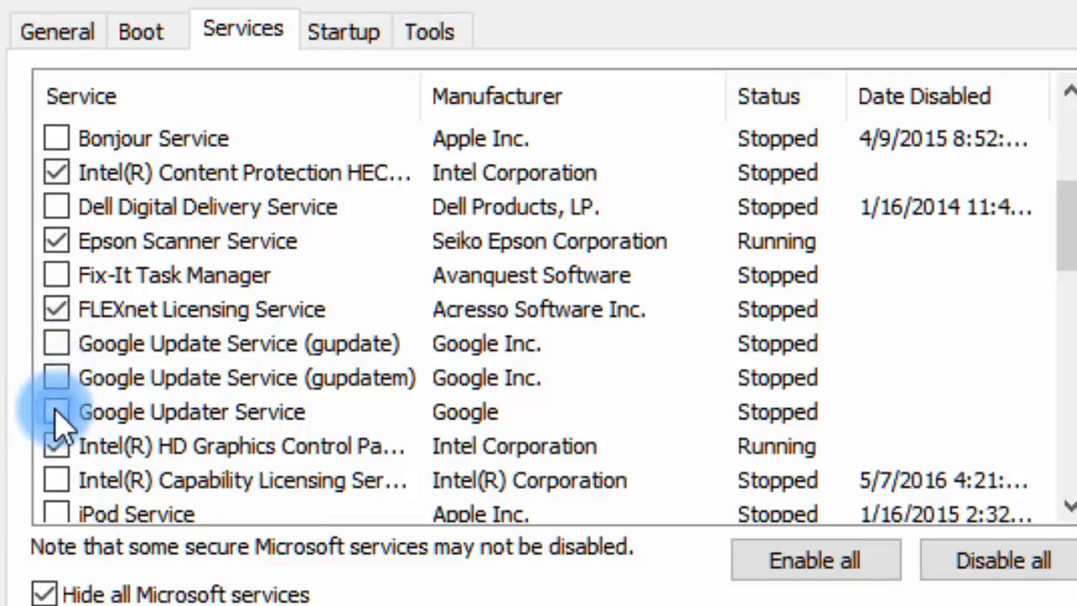
# Disable the RealPlayer Cloud Service further down the services list.
pyautogui.scroll(-2, 169, 353)
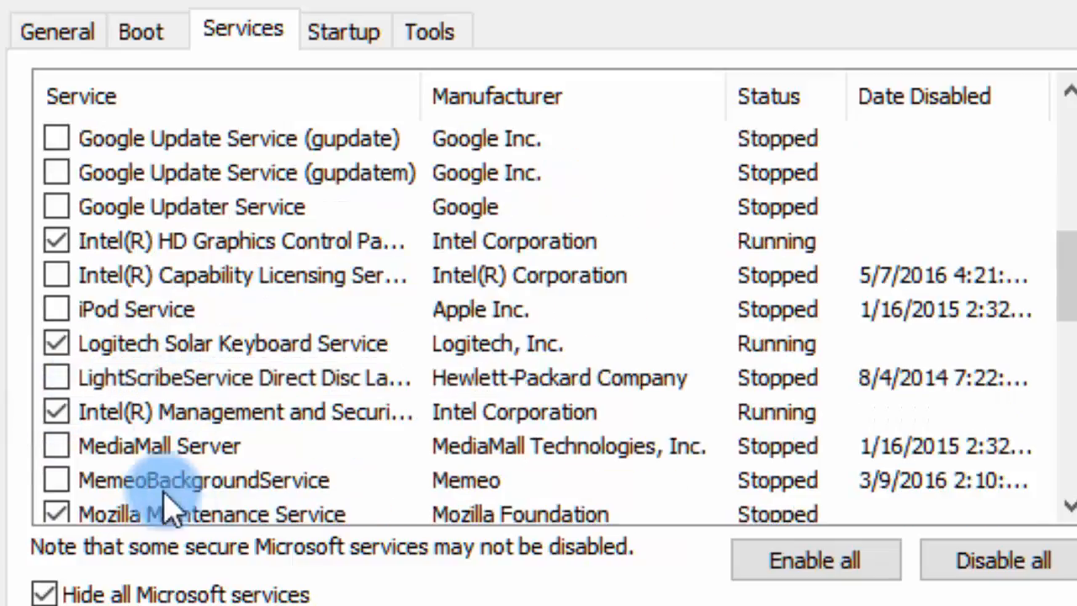
pyautogui.scroll(-1, 166, 463)
pyautogui.scroll(-1, 198, 455)
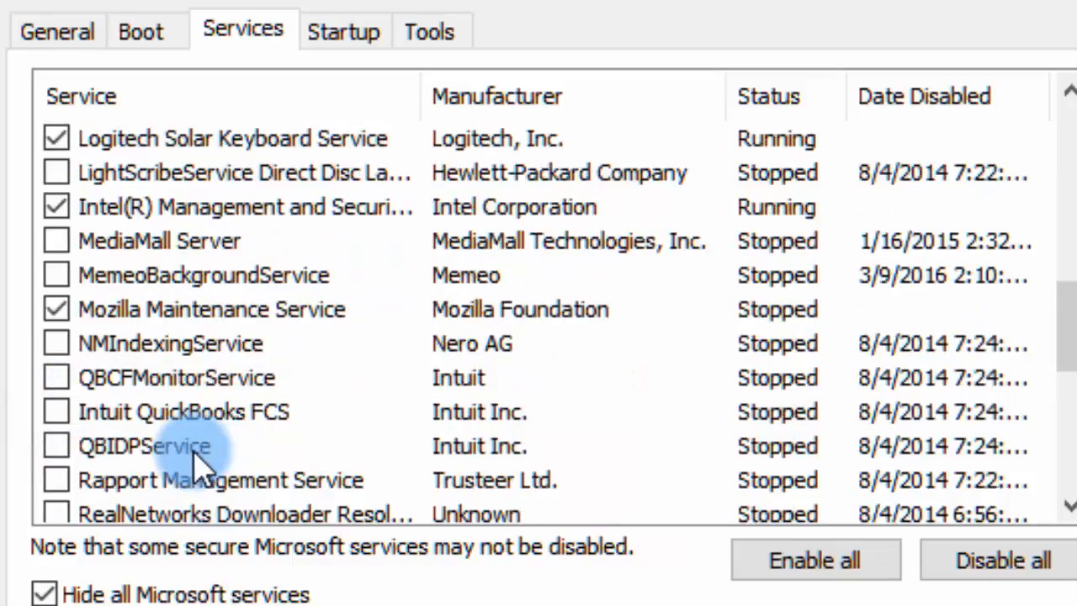
pyautogui.scroll(-2, 190, 454)
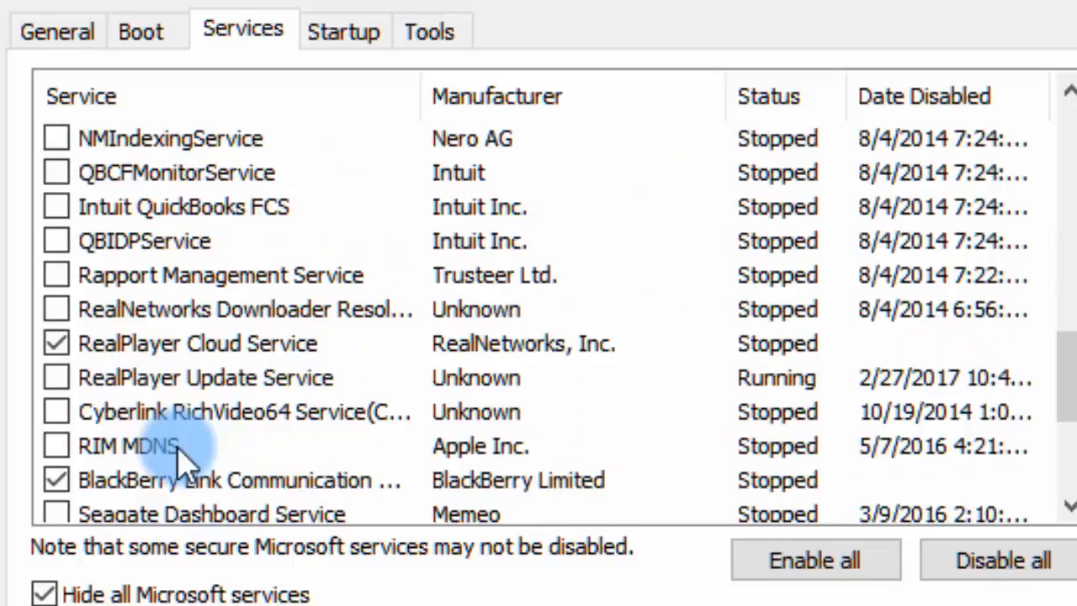
pyautogui.click(56, 343)
# Apply the service changes, close System Configuration and exit without restarting the computer.
pyautogui.scroll(-2, 190, 459)
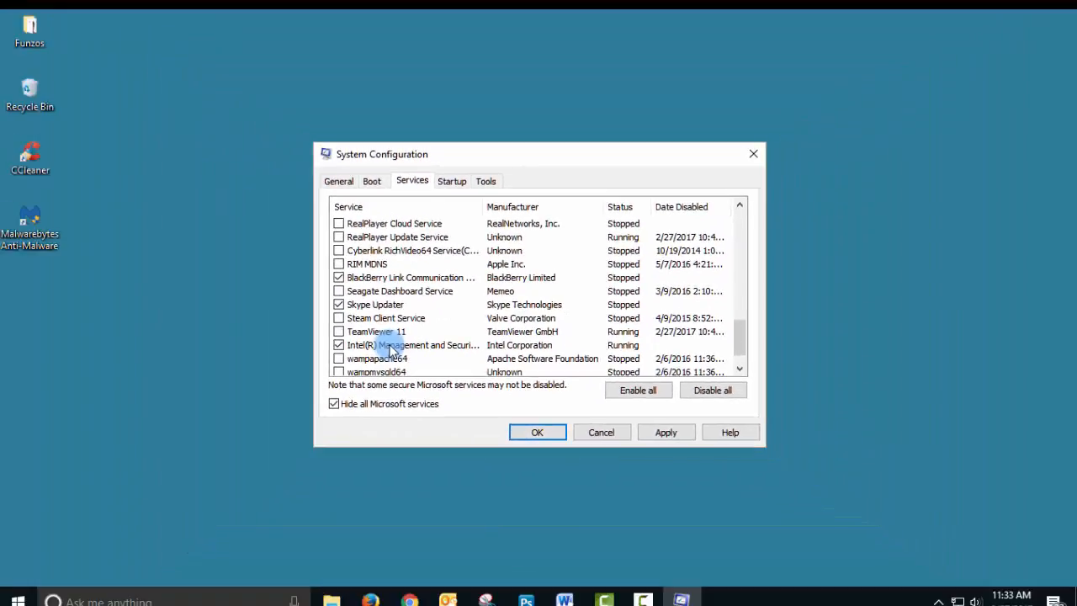
pyautogui.scroll(-1, 357, 368)
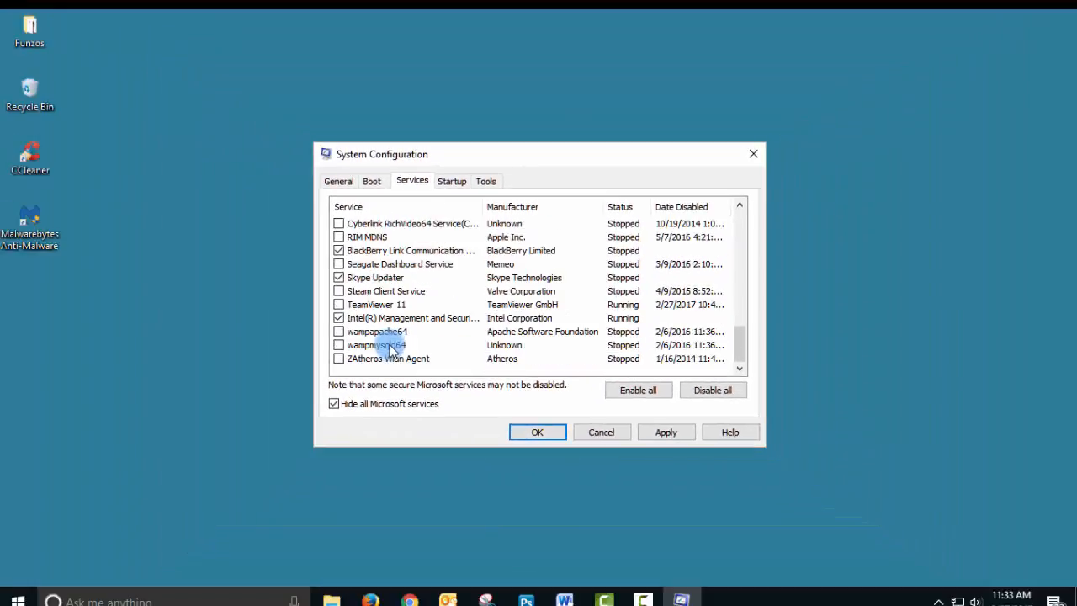
pyautogui.click(668, 432)
pyautogui.click(668, 432)
pyautogui.click(532, 433)
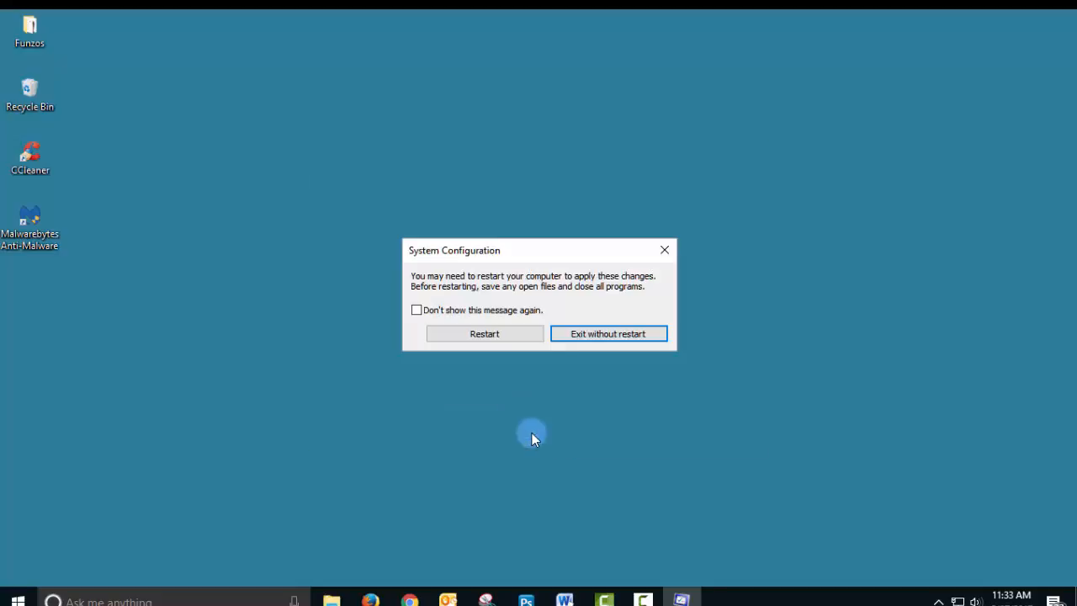
pyautogui.click(590, 334)
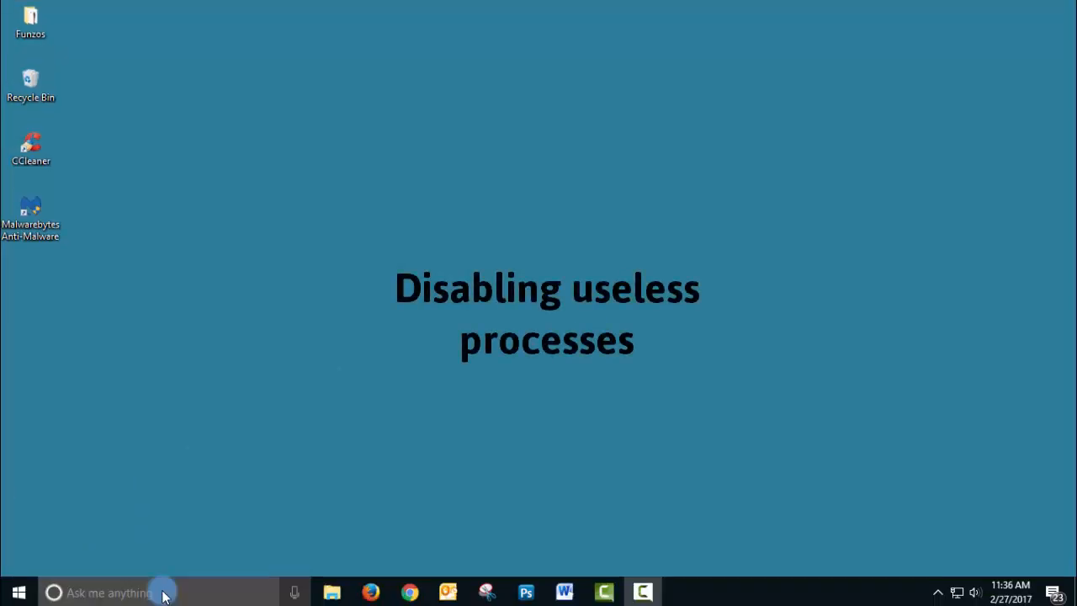
# Launch System Configuration with msconfig and open Task Manager's list of startup programs from it.
pyautogui.click(164, 594)
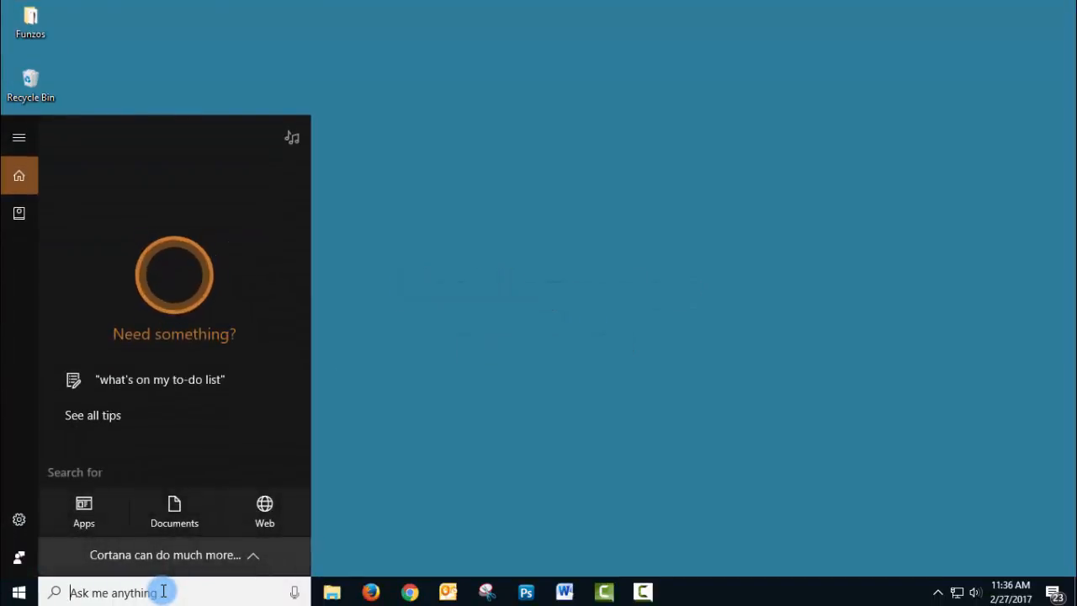
pyautogui.write('mscon')
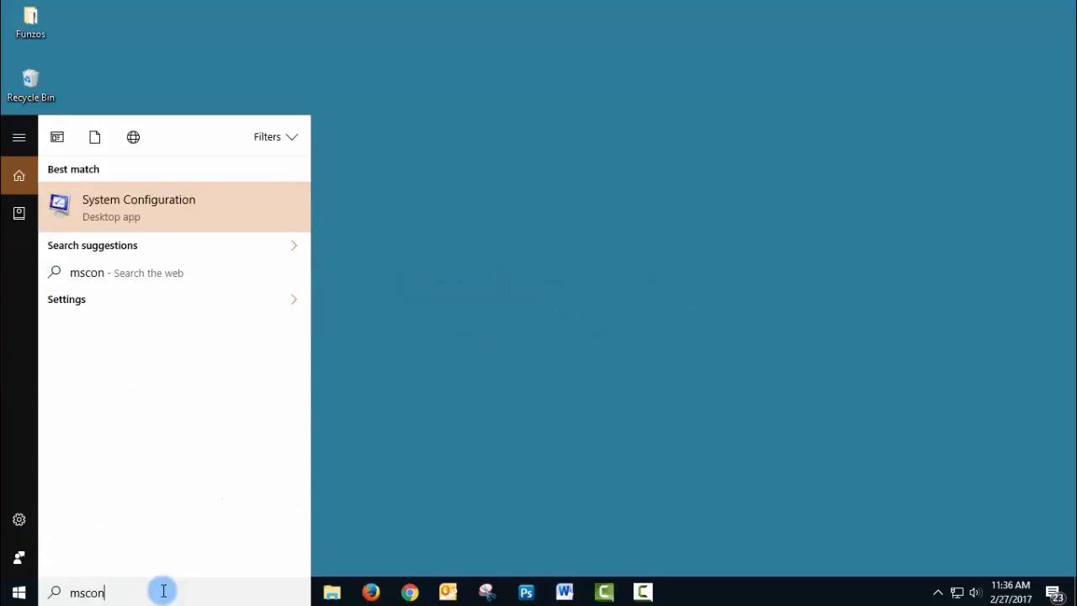
pyautogui.write('fig')
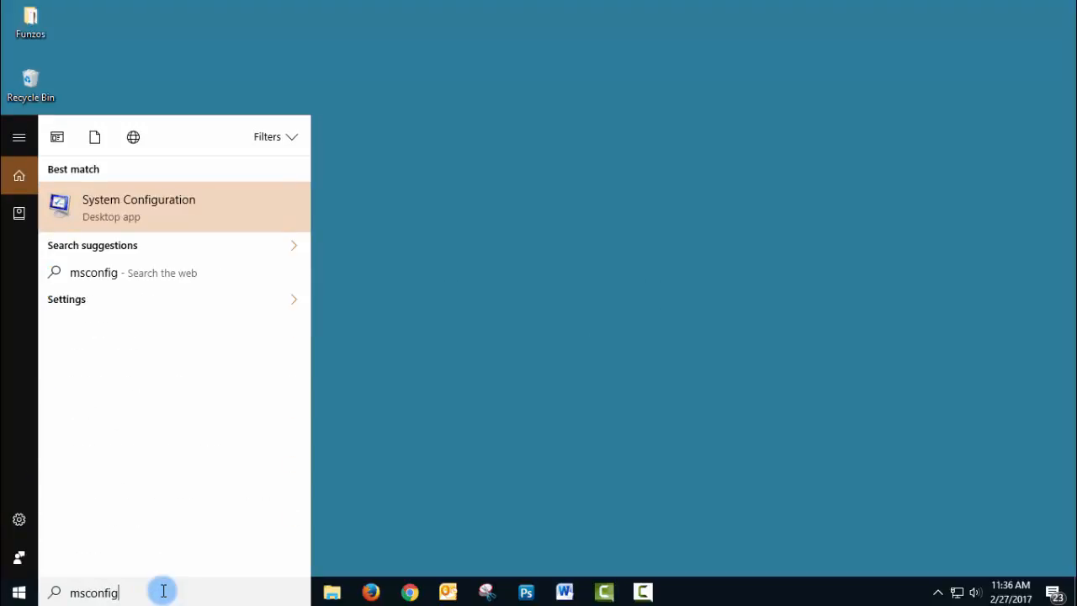
pyautogui.press('Return')
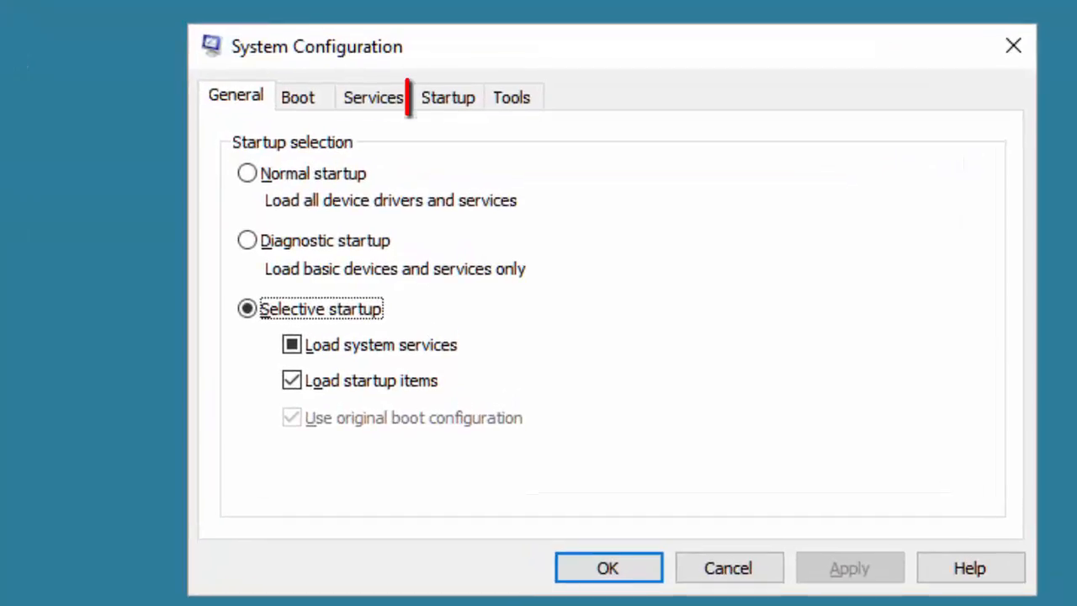
pyautogui.click(446, 100)
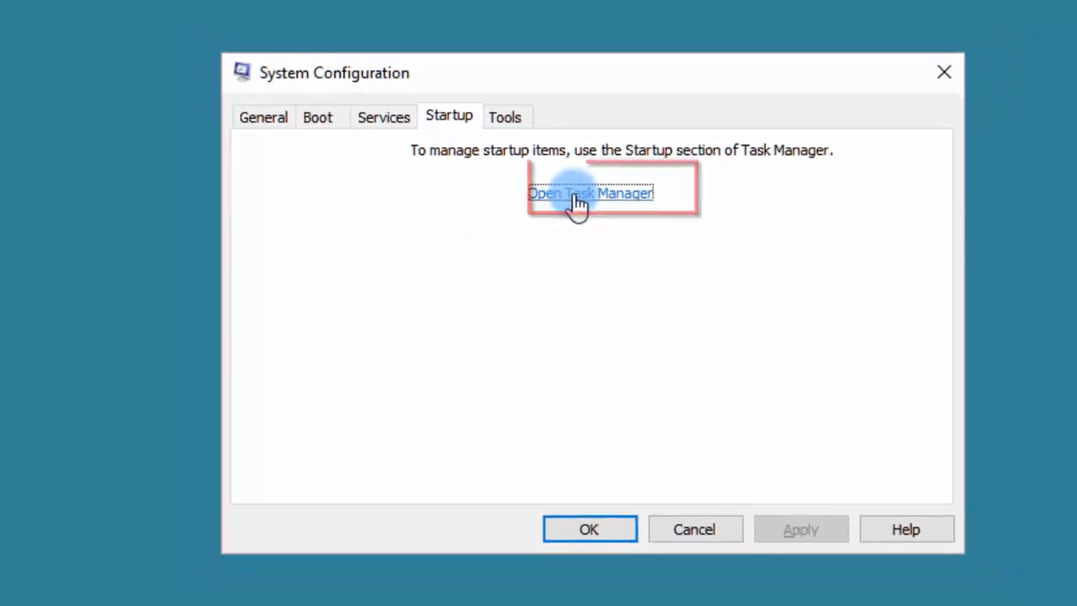
pyautogui.click(577, 199)
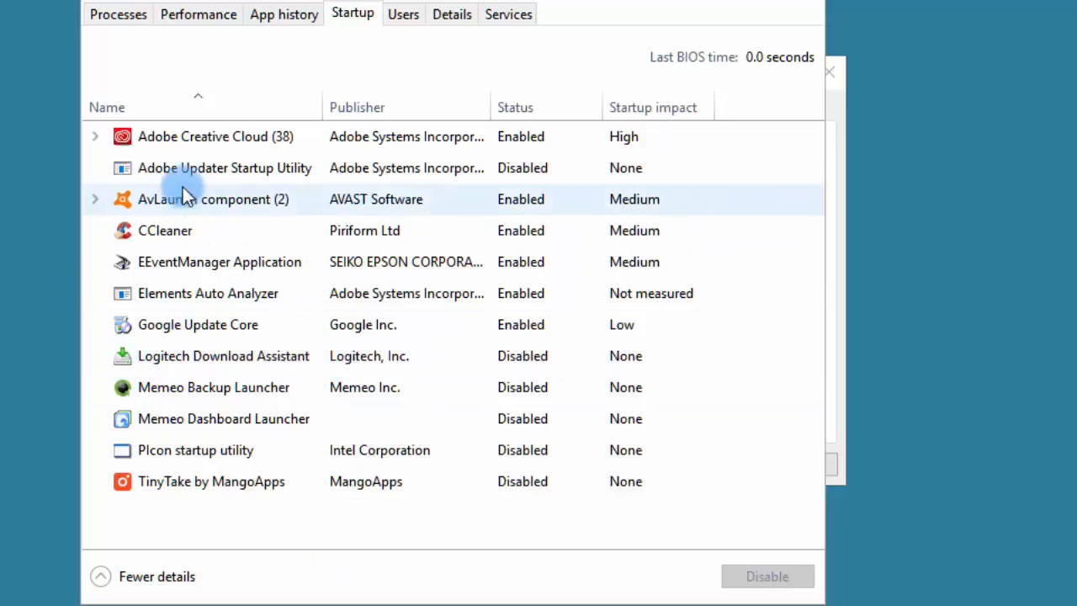
# Disable Adobe Creative Cloud and EEventManager Application in the list of startup programs.
pyautogui.click(170, 134)
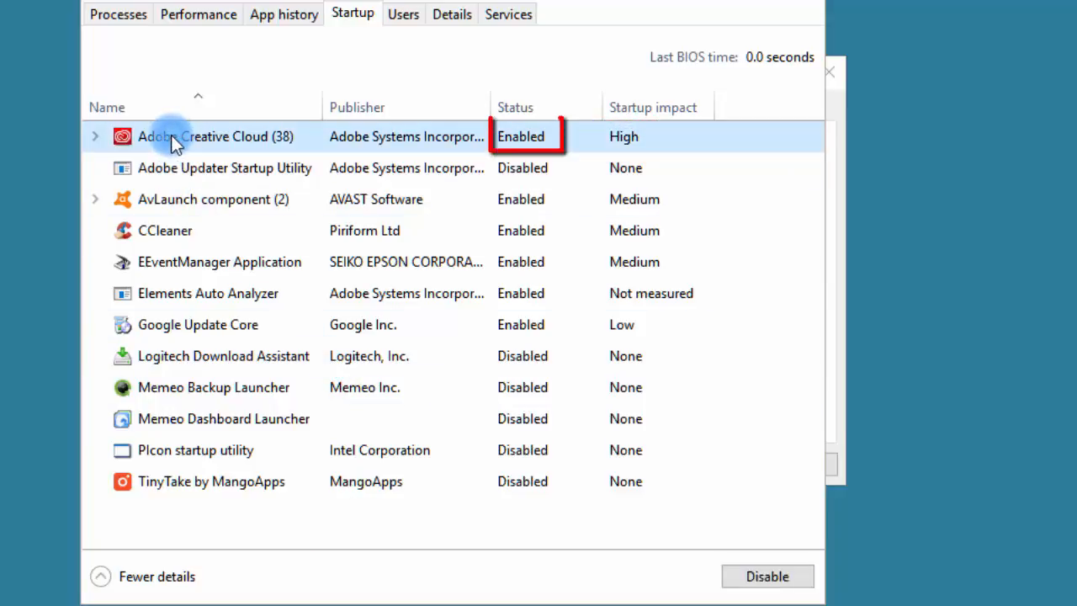
pyautogui.rightClick(185, 143)
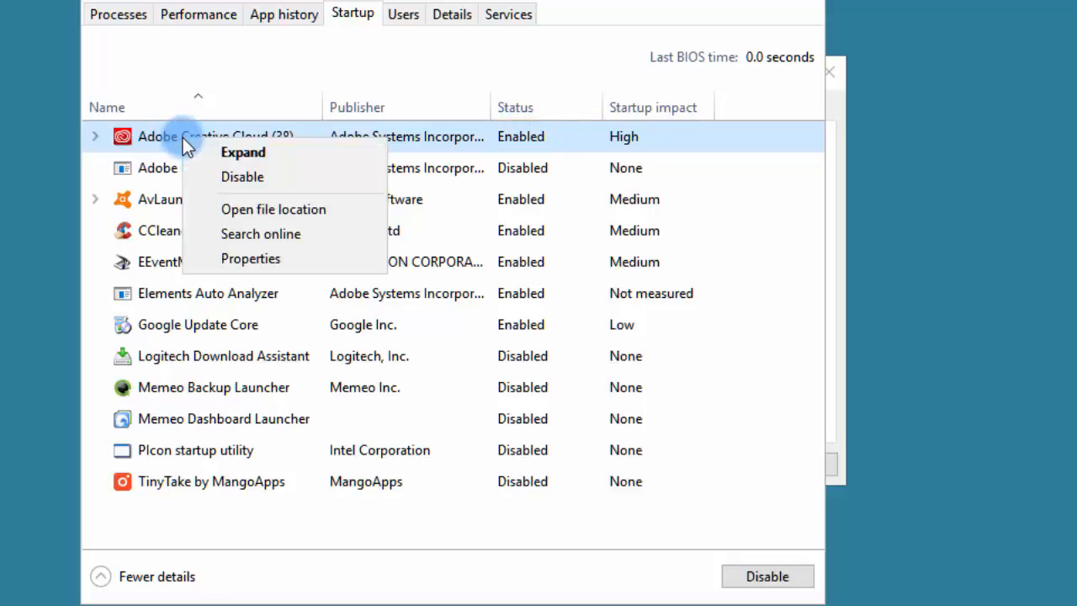
pyautogui.click(235, 175)
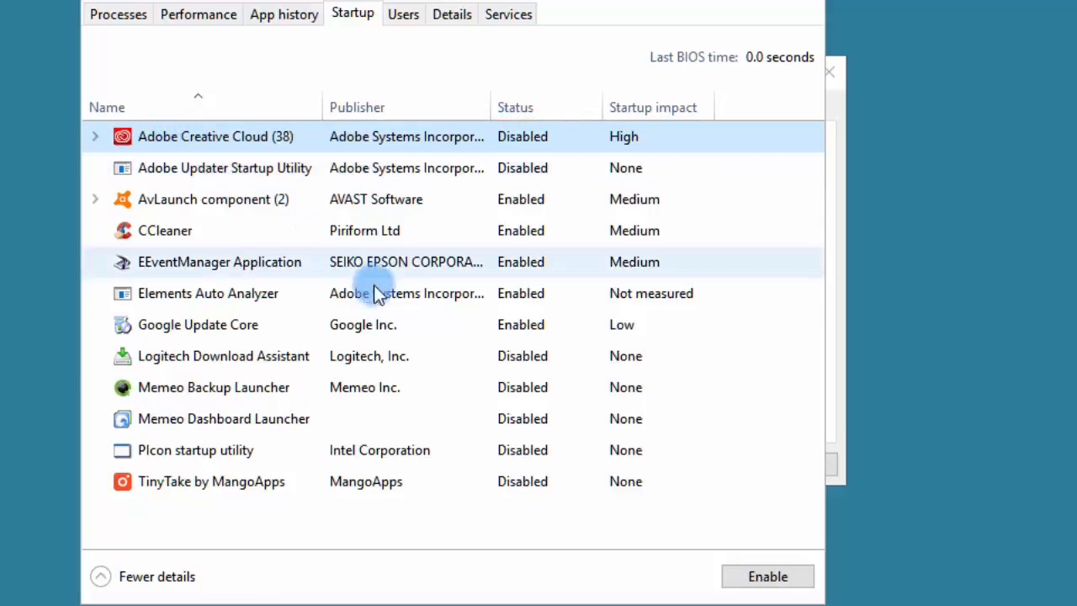
pyautogui.rightClick(231, 261)
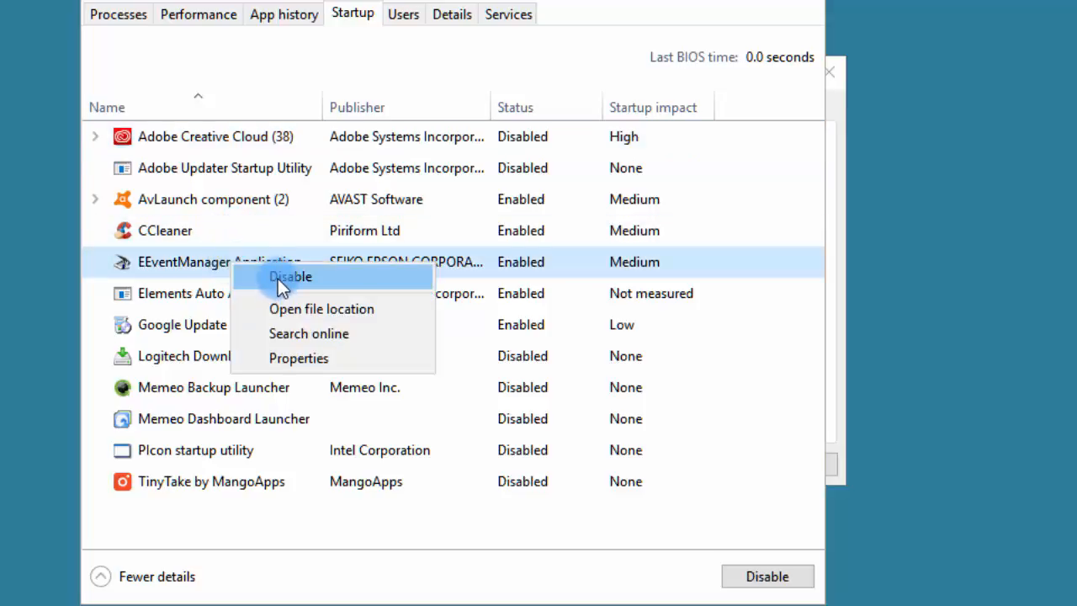
pyautogui.click(278, 279)
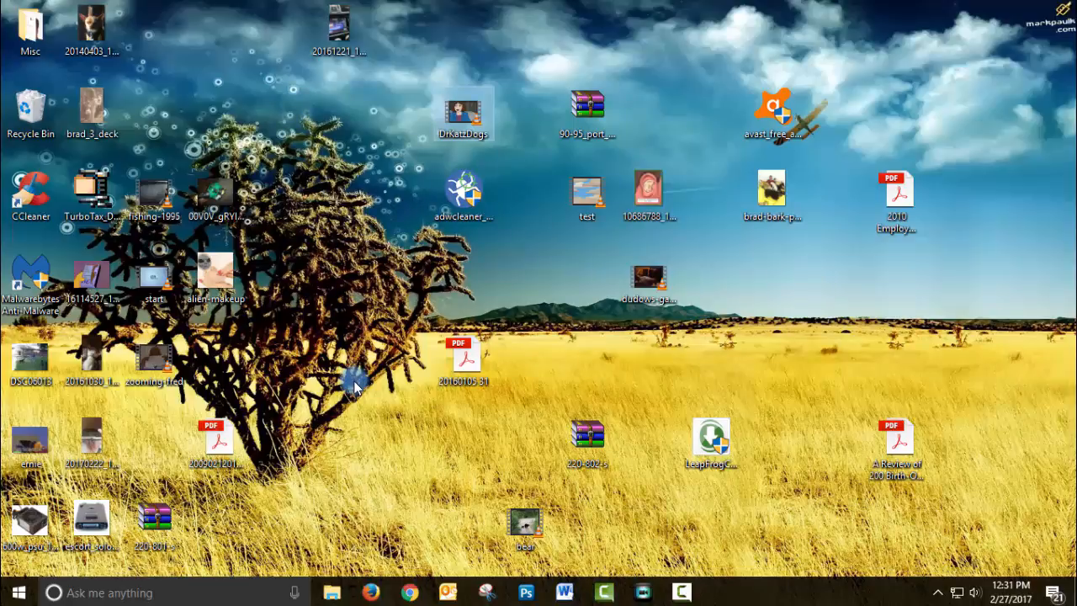
# Open the Desktop folder in File Explorer and move all files except 20161030_135102 and DrKatzDogs into the Misc folder.
pyautogui.click(329, 595)
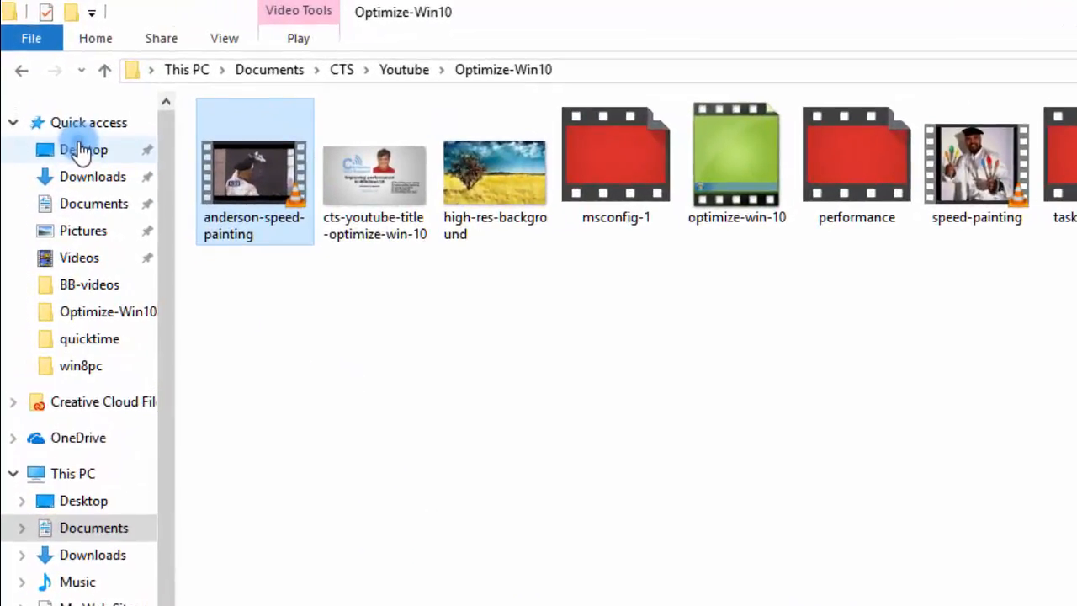
pyautogui.click(80, 148)
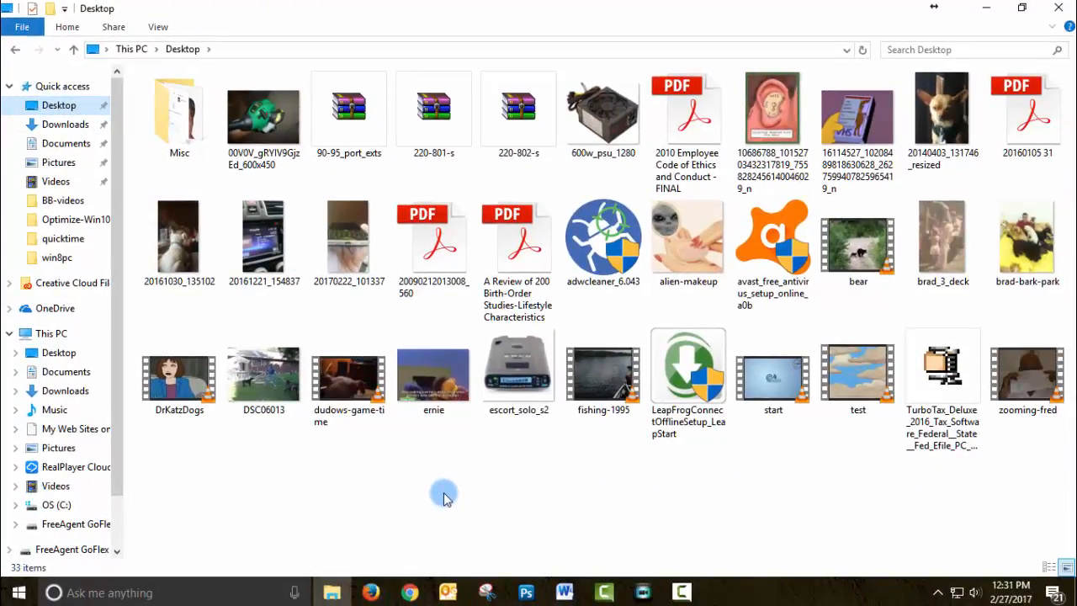
pyautogui.click(274, 377)
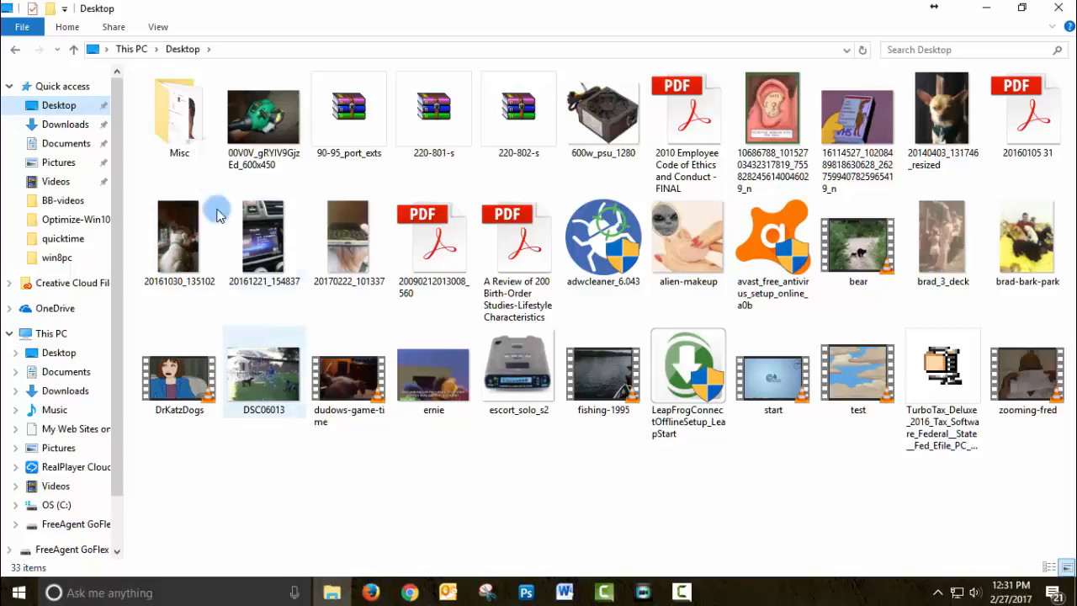
pyautogui.click(217, 214)
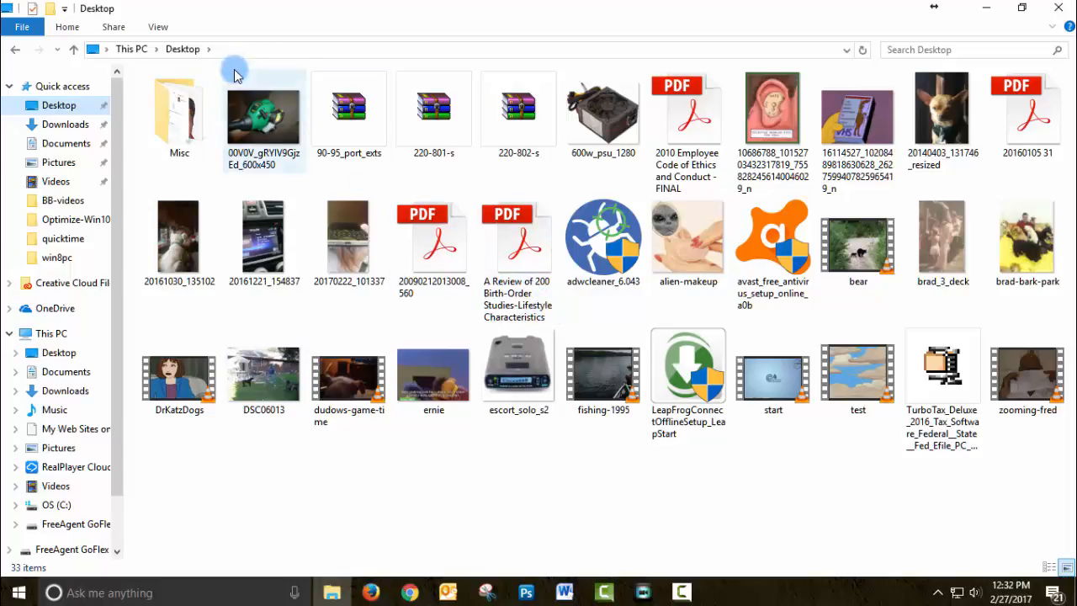
pyautogui.moveTo(235, 71); pyautogui.dragTo(1041, 462)
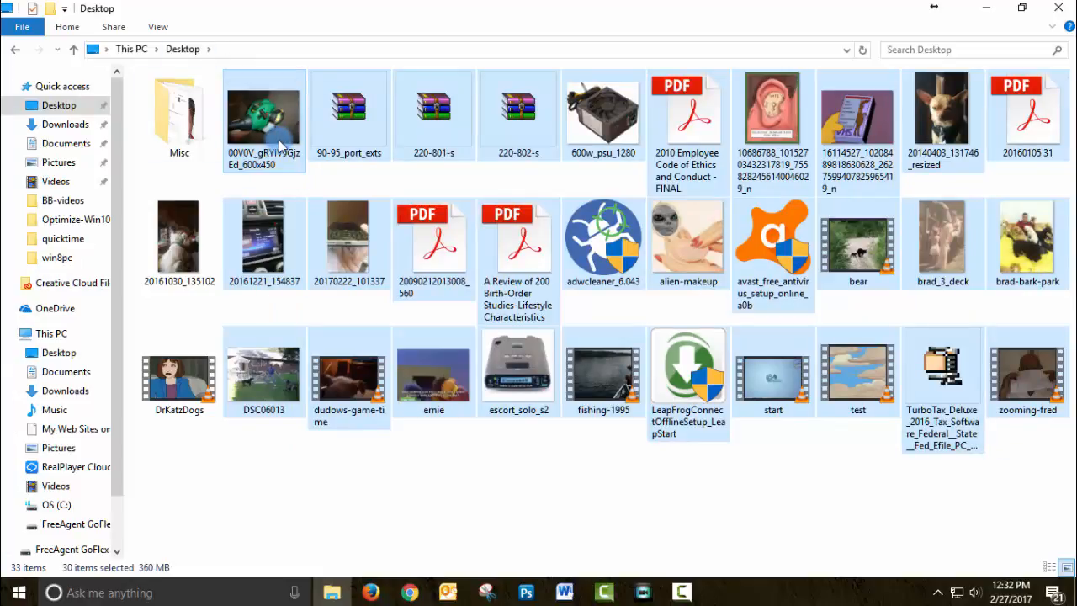
pyautogui.moveTo(280, 148); pyautogui.dragTo(185, 125)
# Move the remaining files 20161030_135102 and DrKatzDogs into the Misc folder and show the desktop.
pyautogui.click(260, 101)
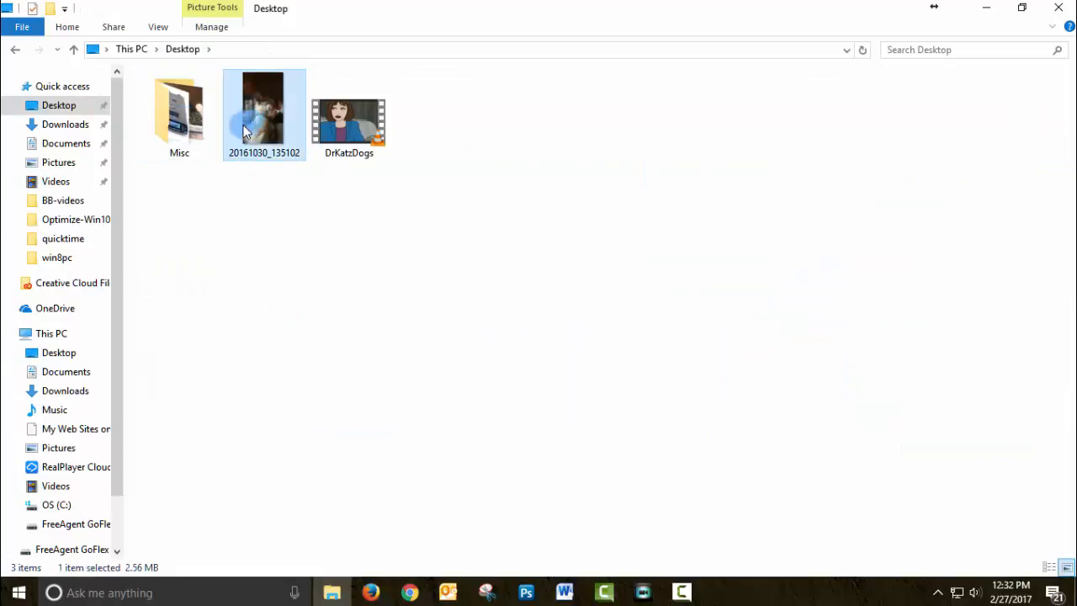
pyautogui.moveTo(260, 101); pyautogui.dragTo(190, 123)
pyautogui.moveTo(259, 118); pyautogui.dragTo(191, 115)
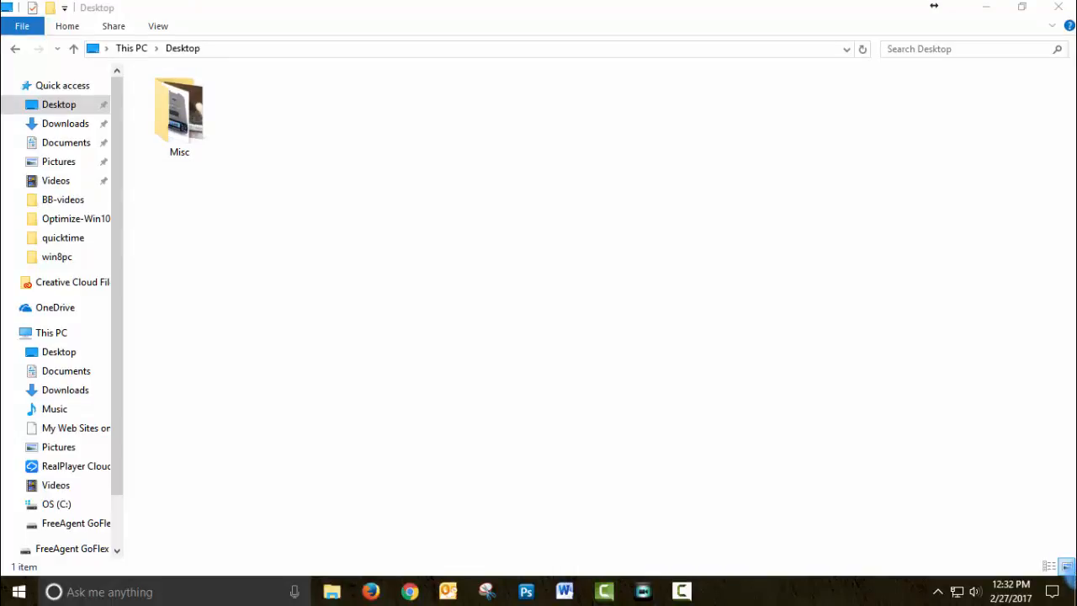
pyautogui.click(1073, 591)
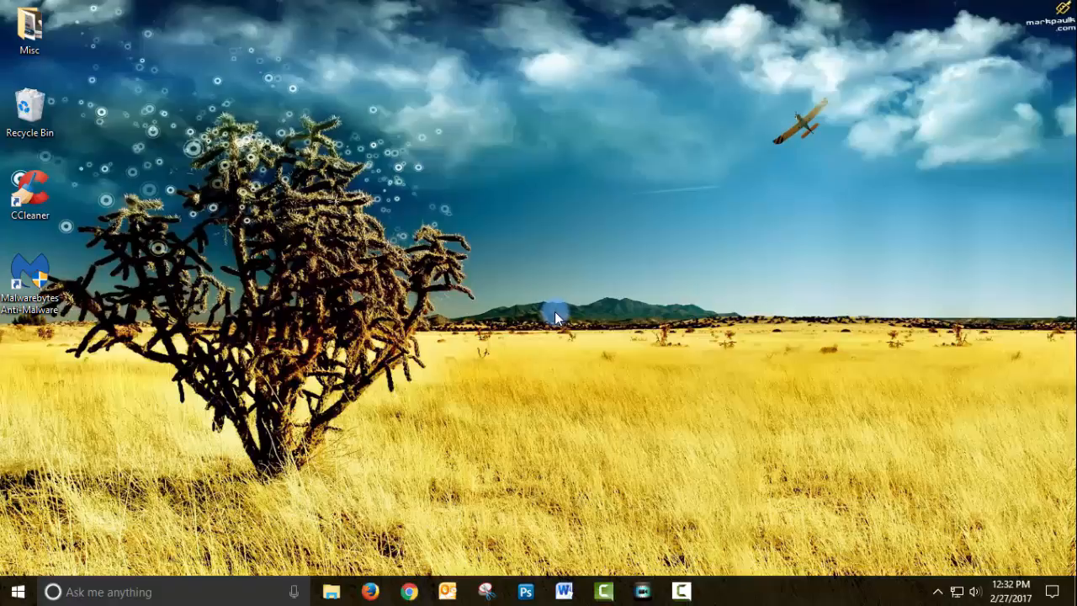
# Change the desktop background from a picture to a solid color in the personalization settings and close Settings.
pyautogui.rightClick(398, 240)
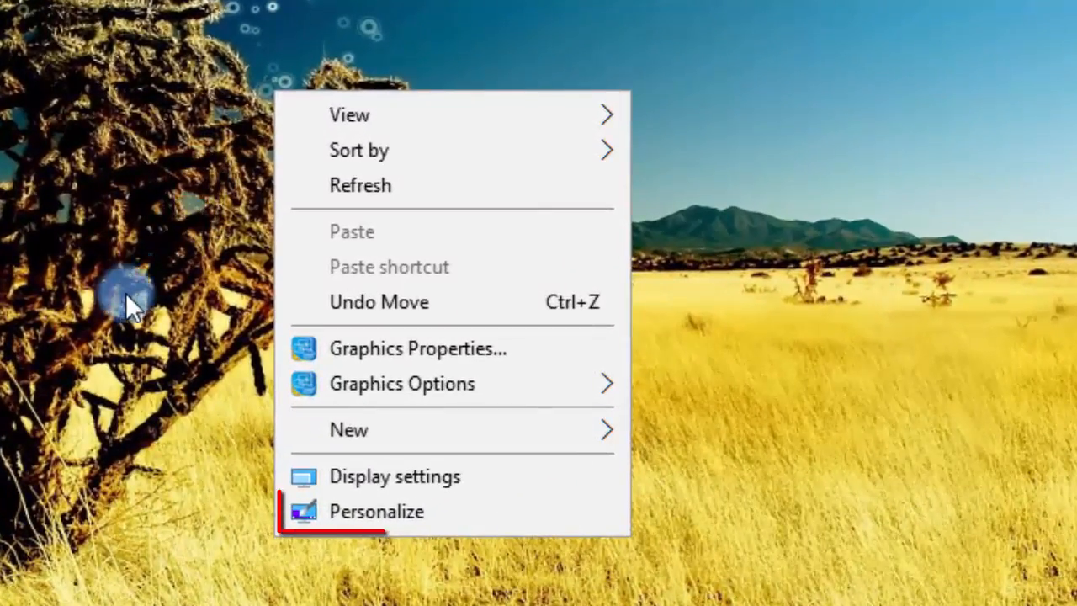
pyautogui.click(392, 510)
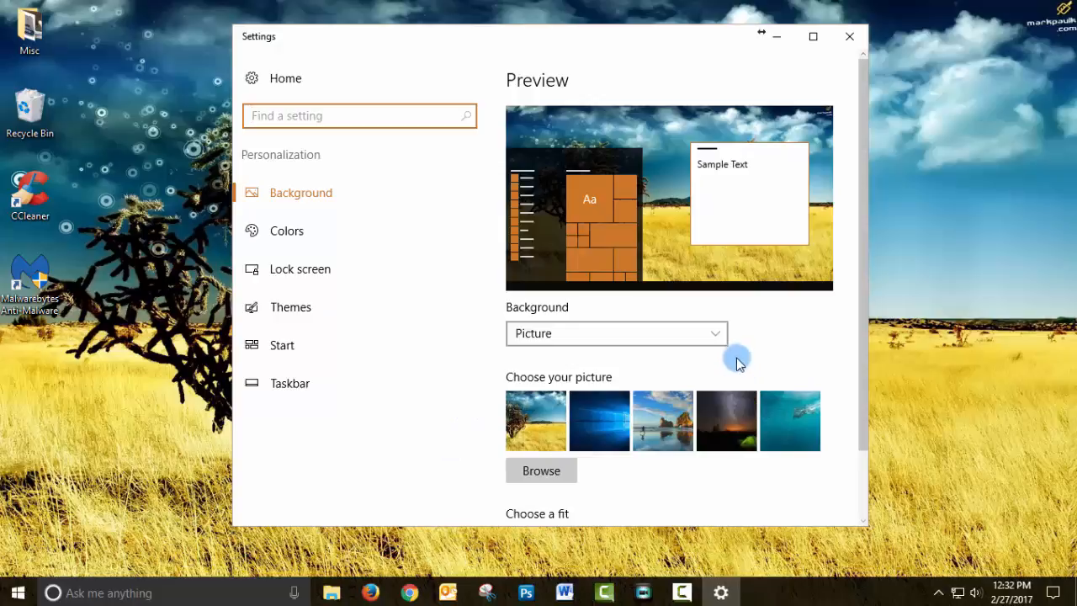
pyautogui.click(717, 339)
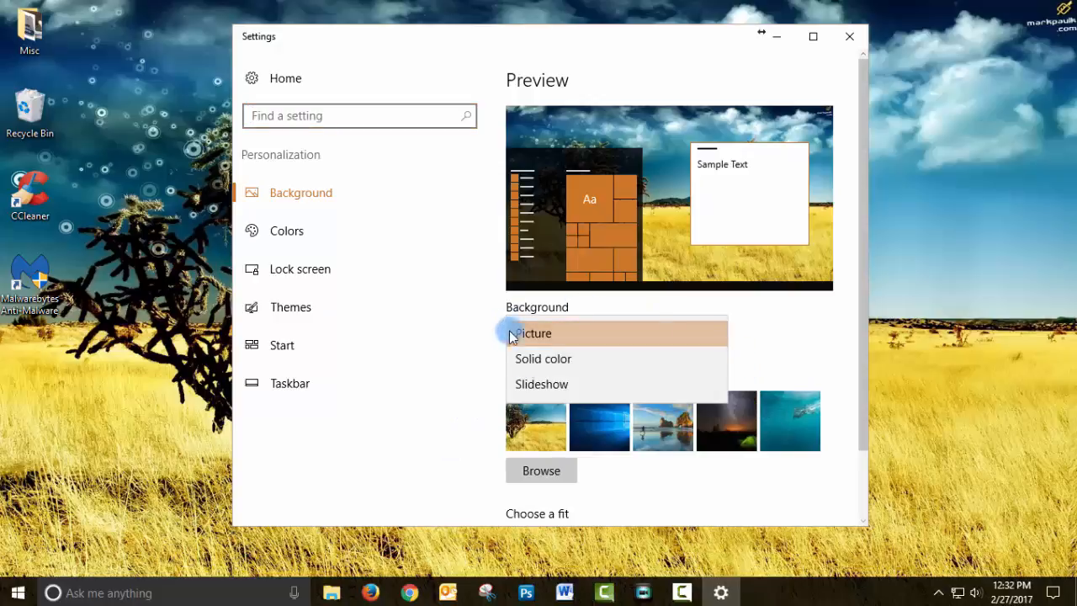
pyautogui.click(529, 360)
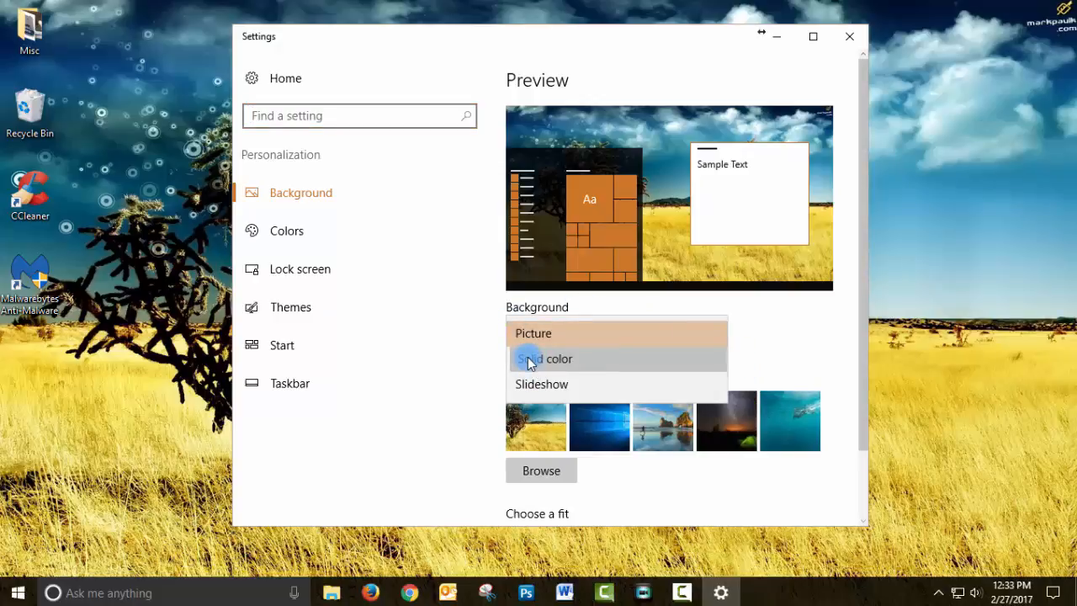
pyautogui.click(850, 37)
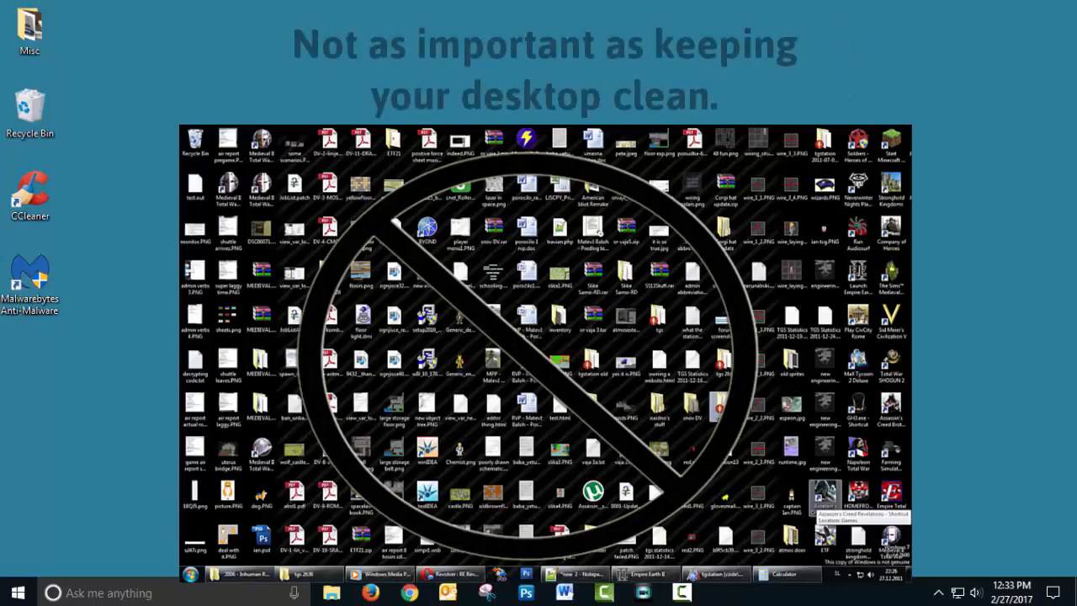